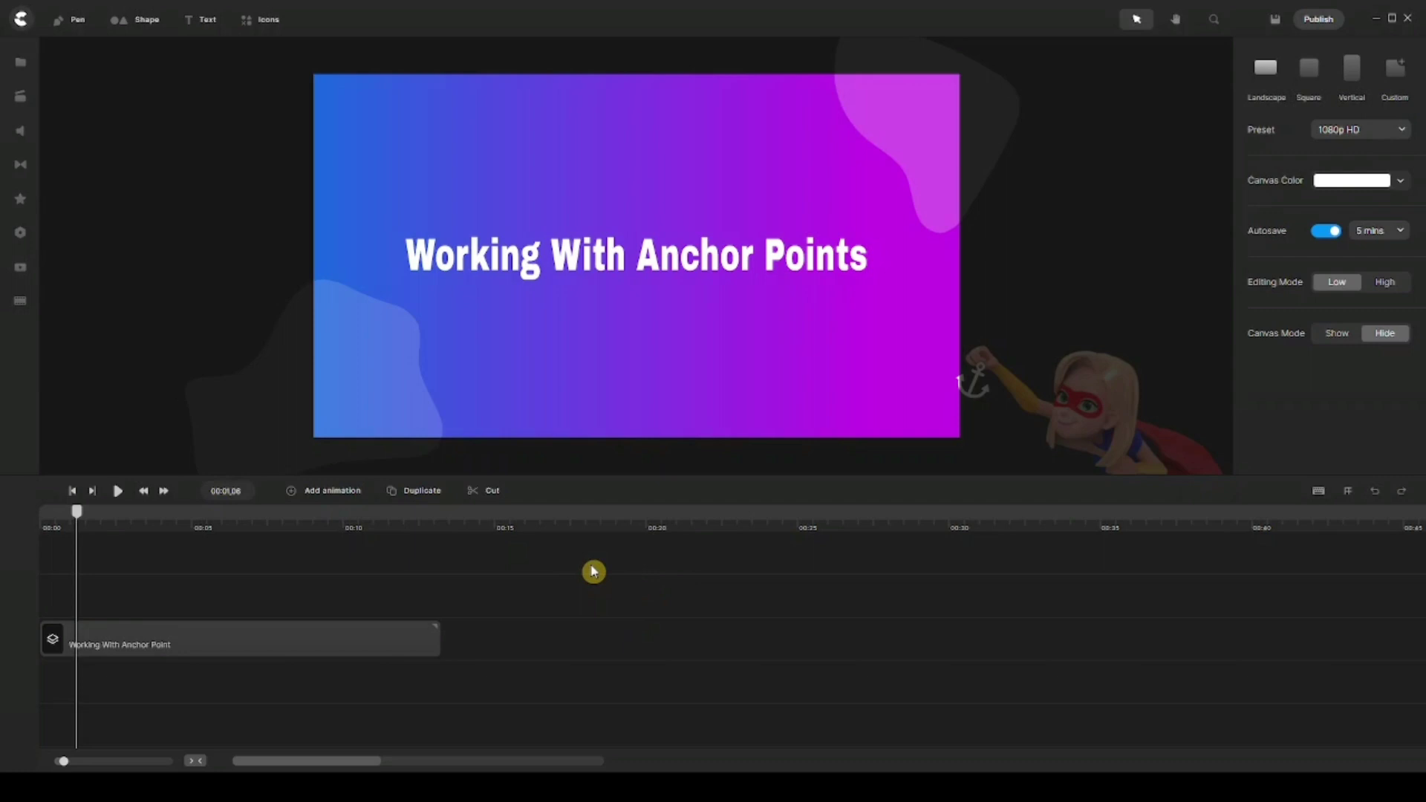
- Add a blue rounded rectangle at 00:20, stretch it to full canvas height, and push it right
left_click(654, 526)
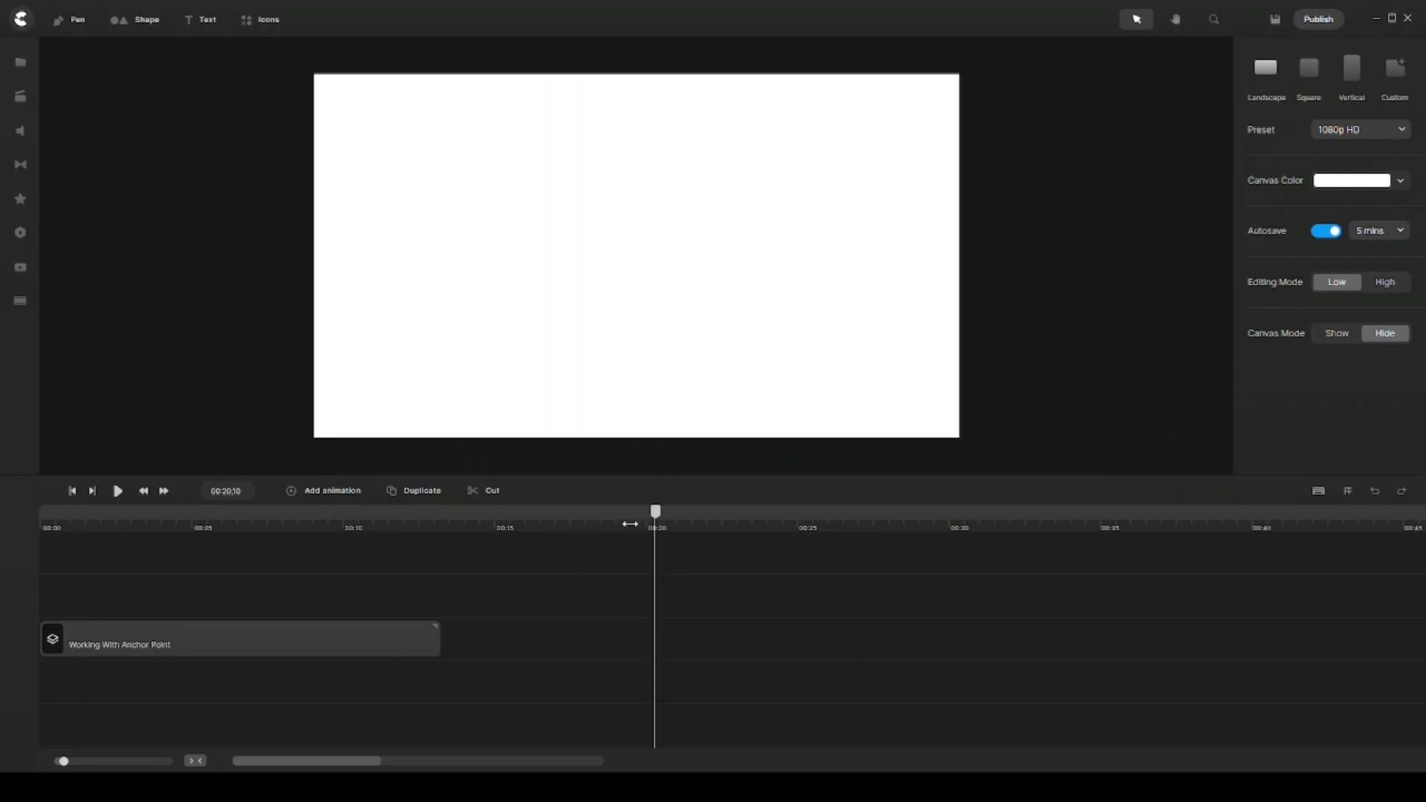
left_click(135, 21)
left_click(132, 103)
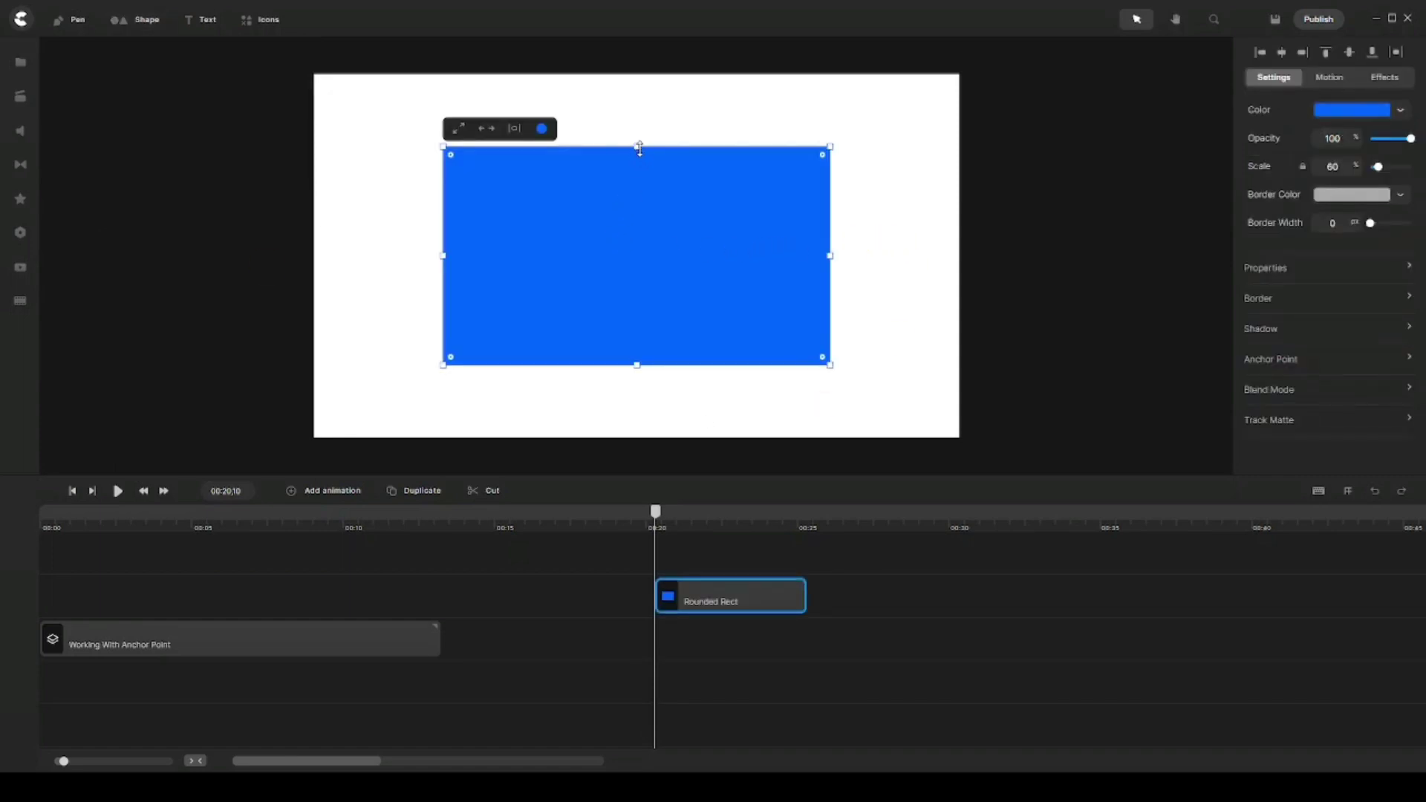
left_click_drag(639, 147, 638, 74)
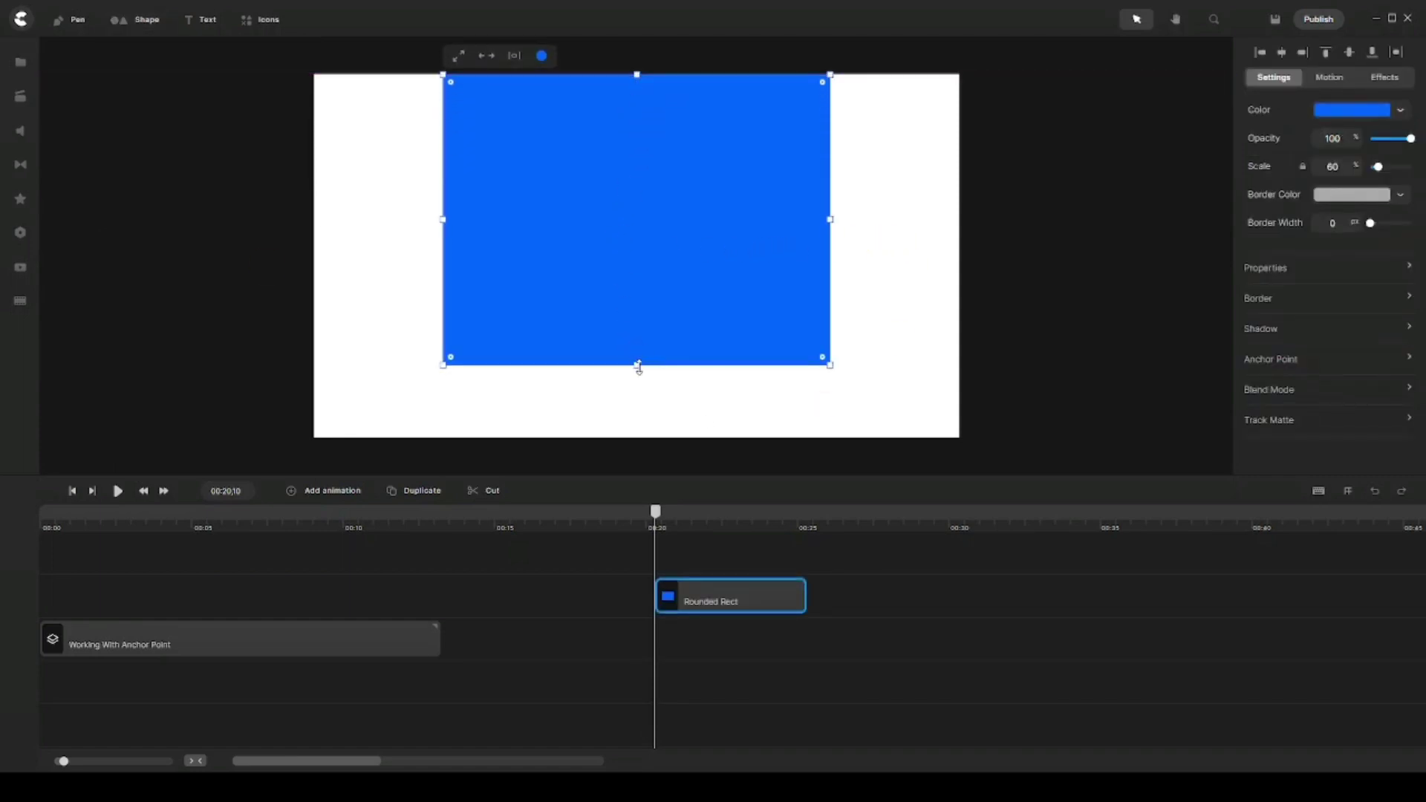
left_click_drag(639, 368, 793, 298)
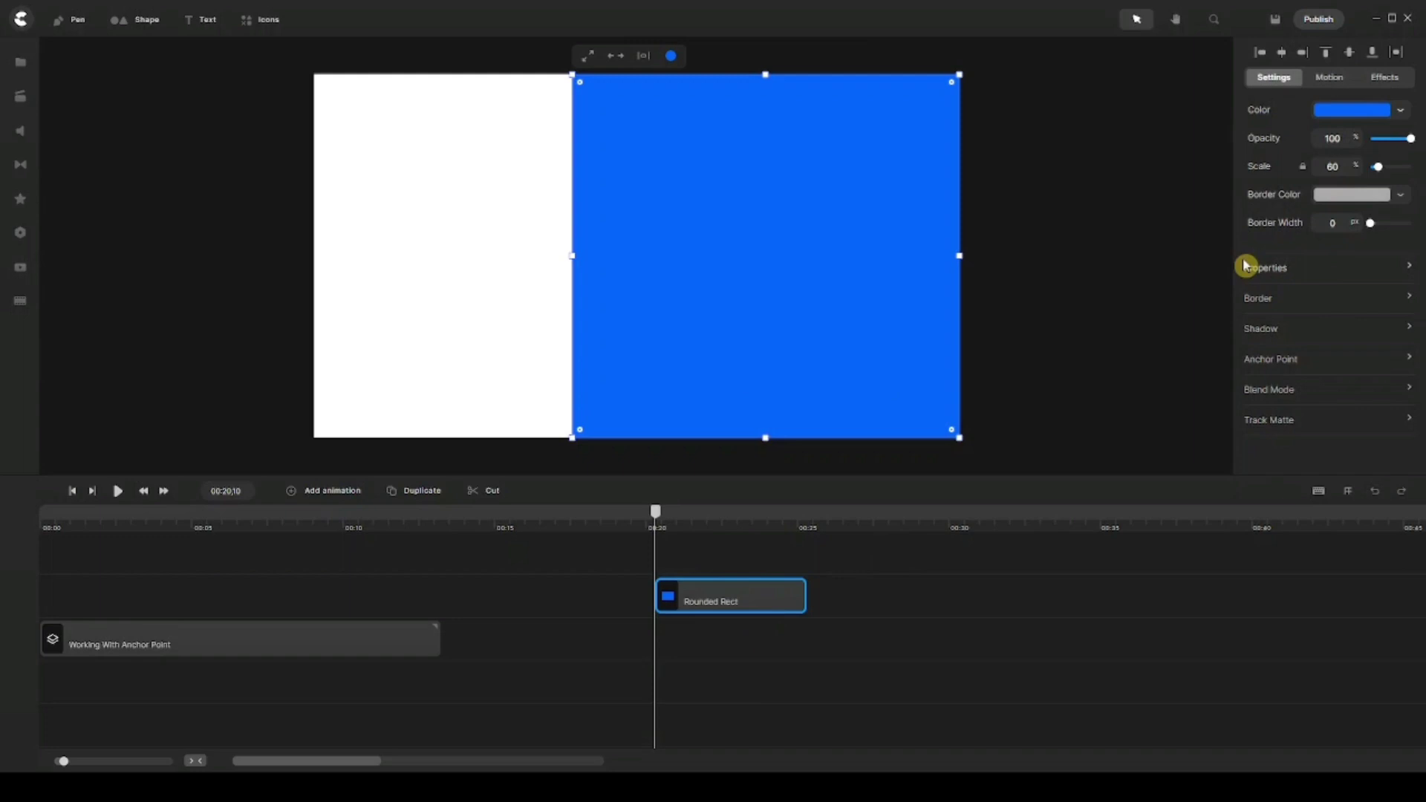
- Expand the rectangle's Anchor Point settings and bring up the Add animation popup with easing choices
left_click(1280, 364)
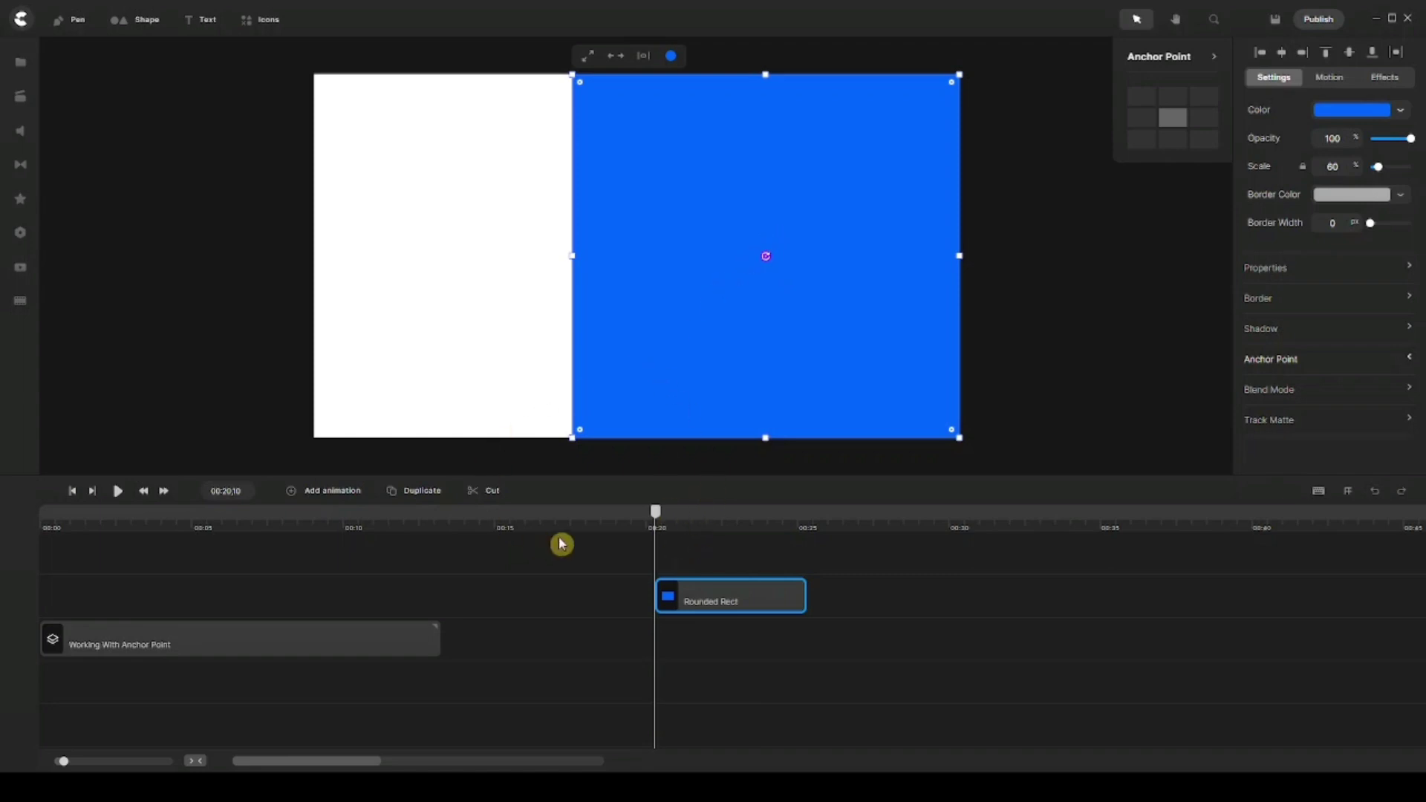
left_click(332, 492)
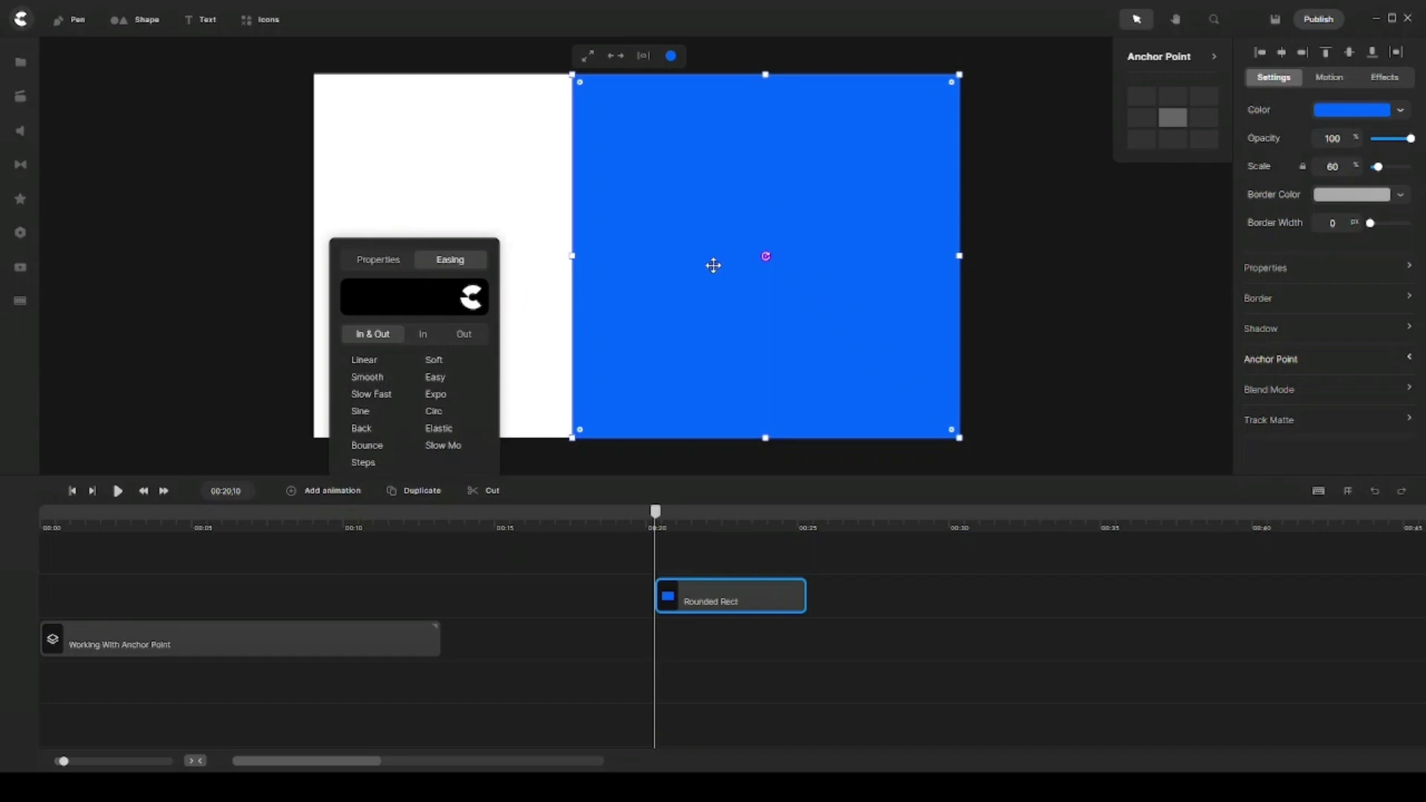
- Add a Scale animation to the rectangle and zoom in on the timeline
left_click(385, 265)
left_click(365, 310)
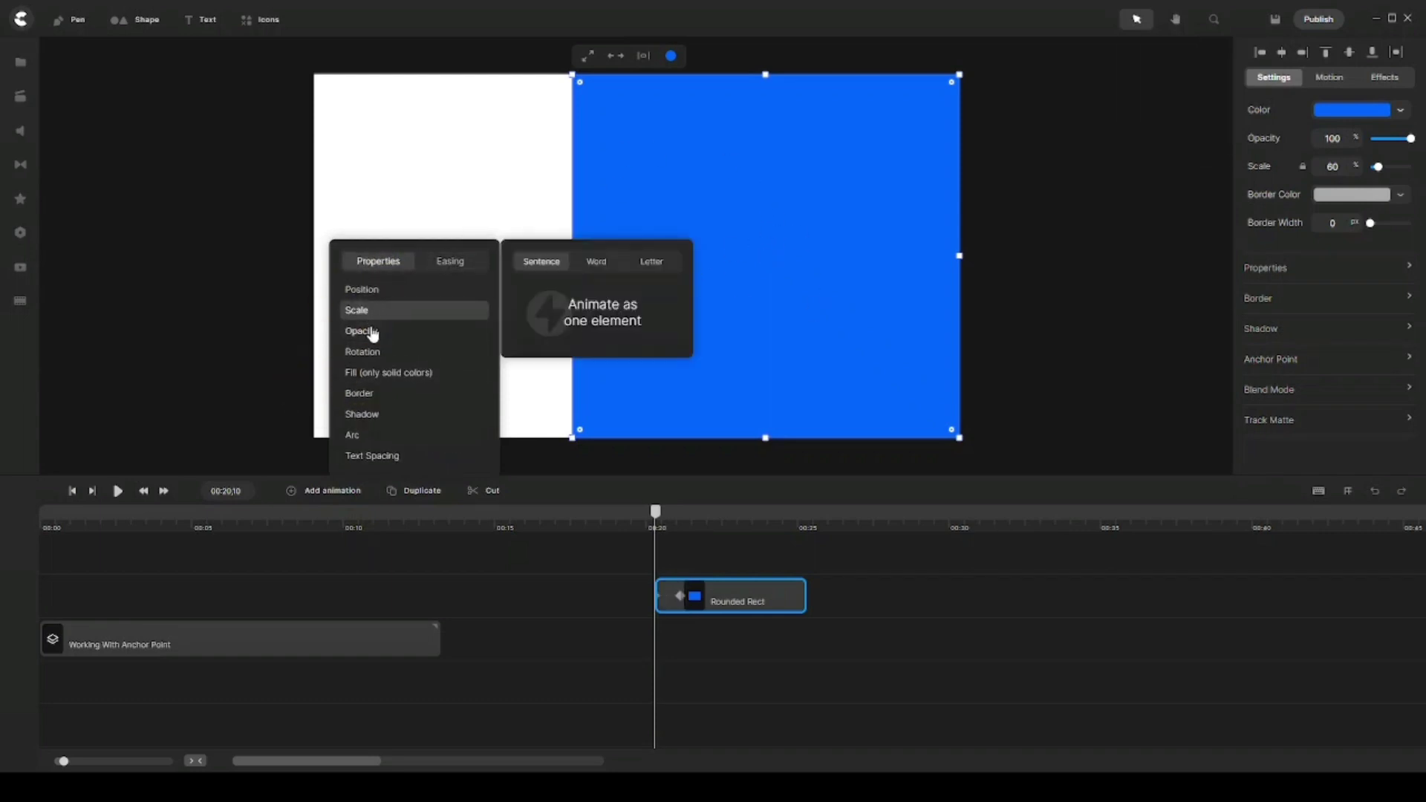
left_click(729, 675)
left_click(670, 618)
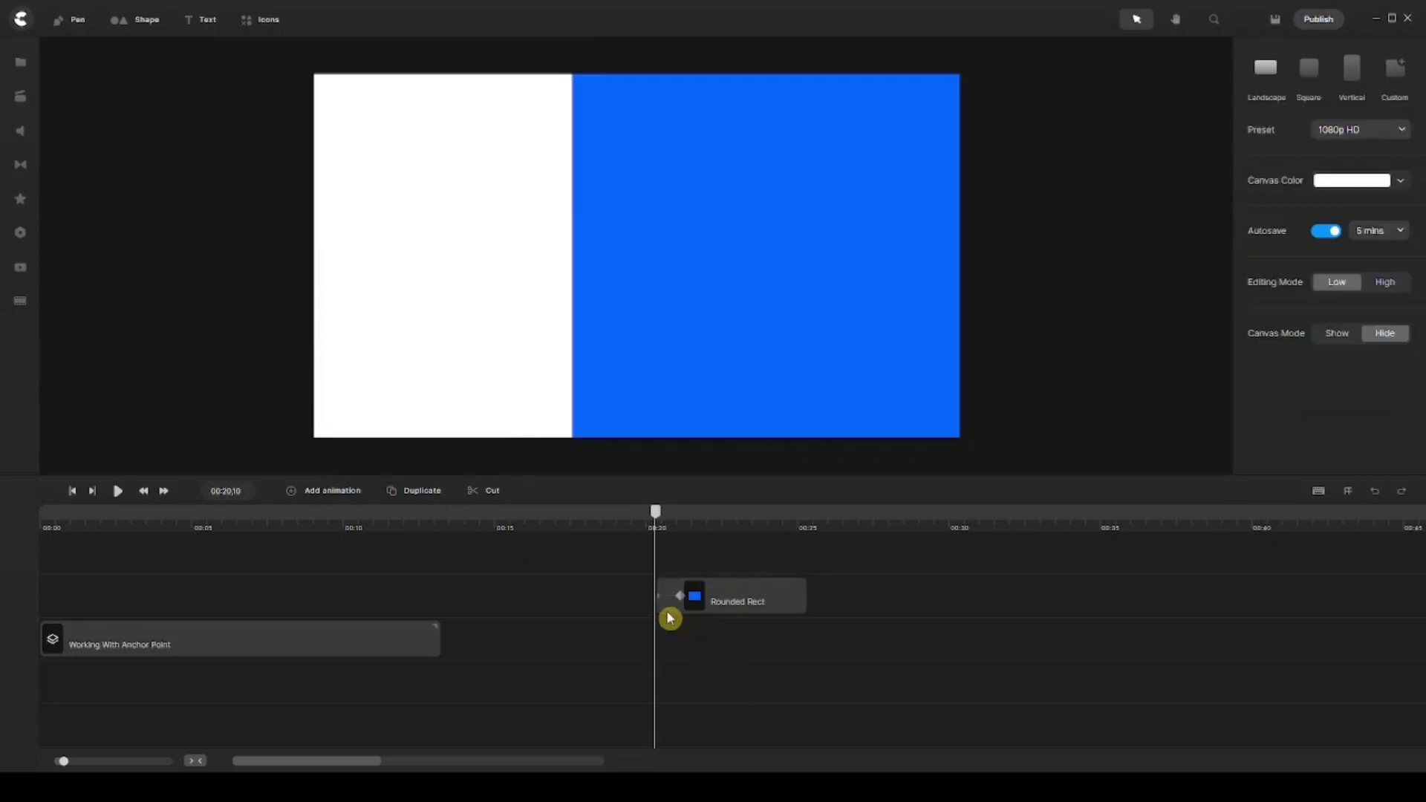
left_click(726, 558)
scroll(764, 520, "up", 5)
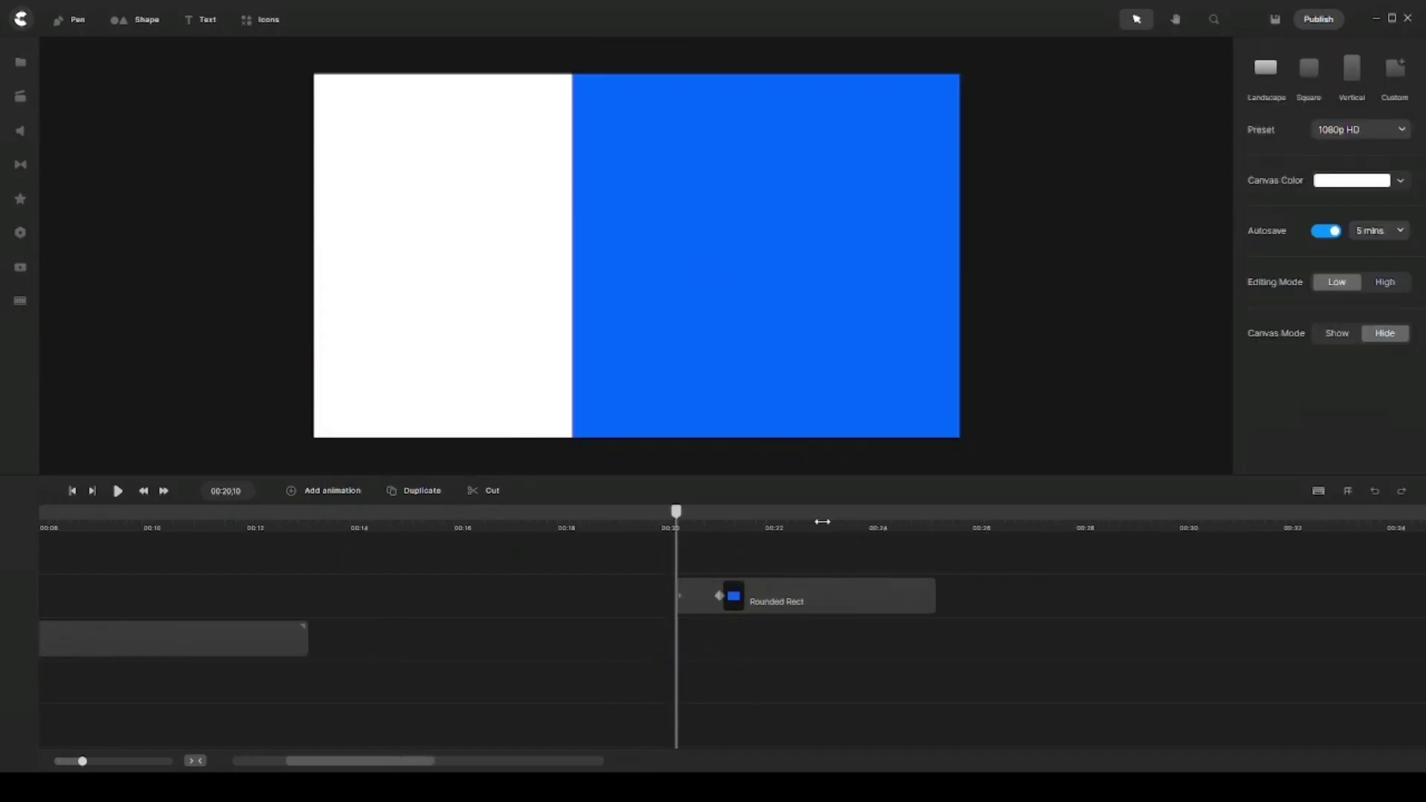
scroll(822, 522, "up", 1)
left_click(790, 558)
- At the clip's scale keyframe, enlarge the rectangle leftward from 60% to 80% and preview it
left_click(707, 603)
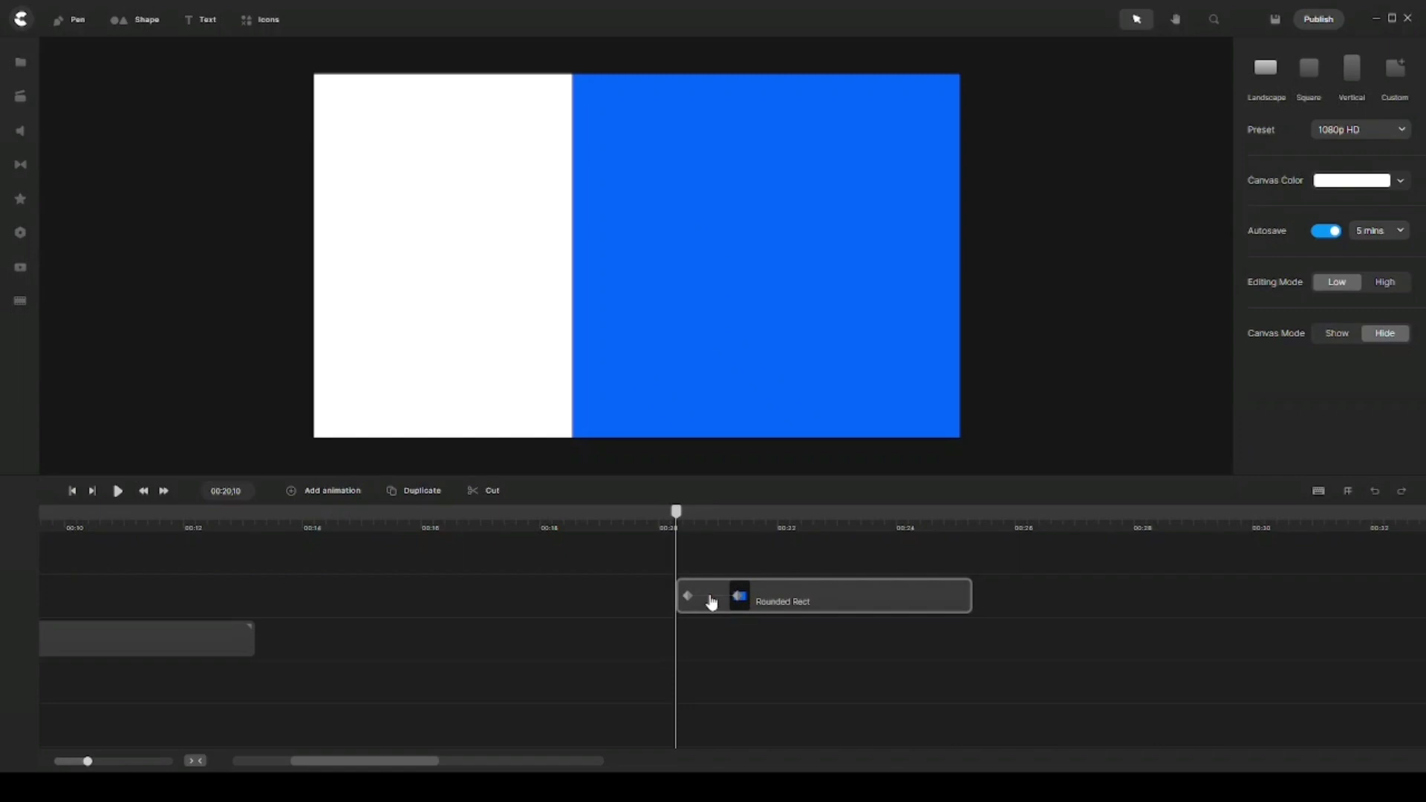
left_click(711, 603)
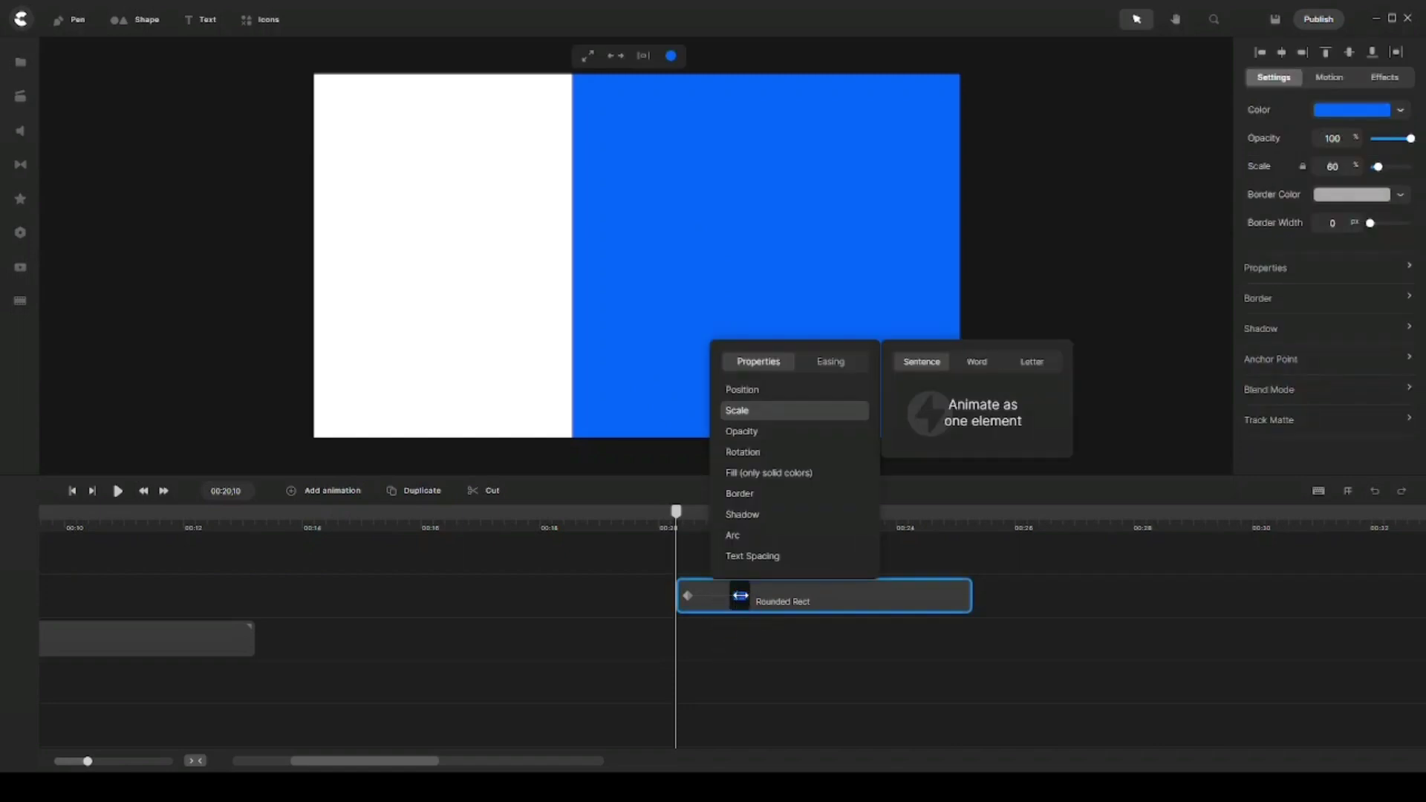
left_click(741, 596)
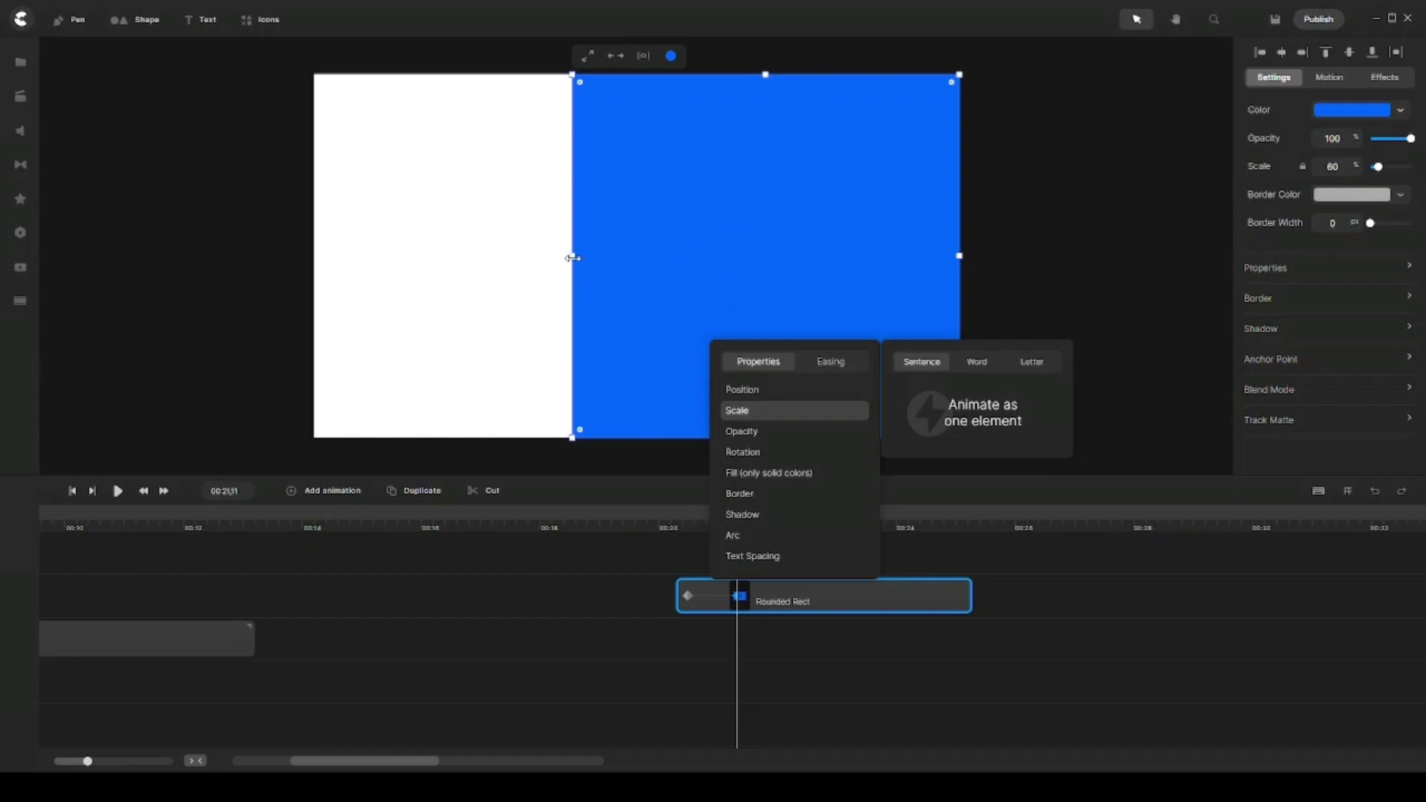
left_click_drag(572, 258, 442, 245)
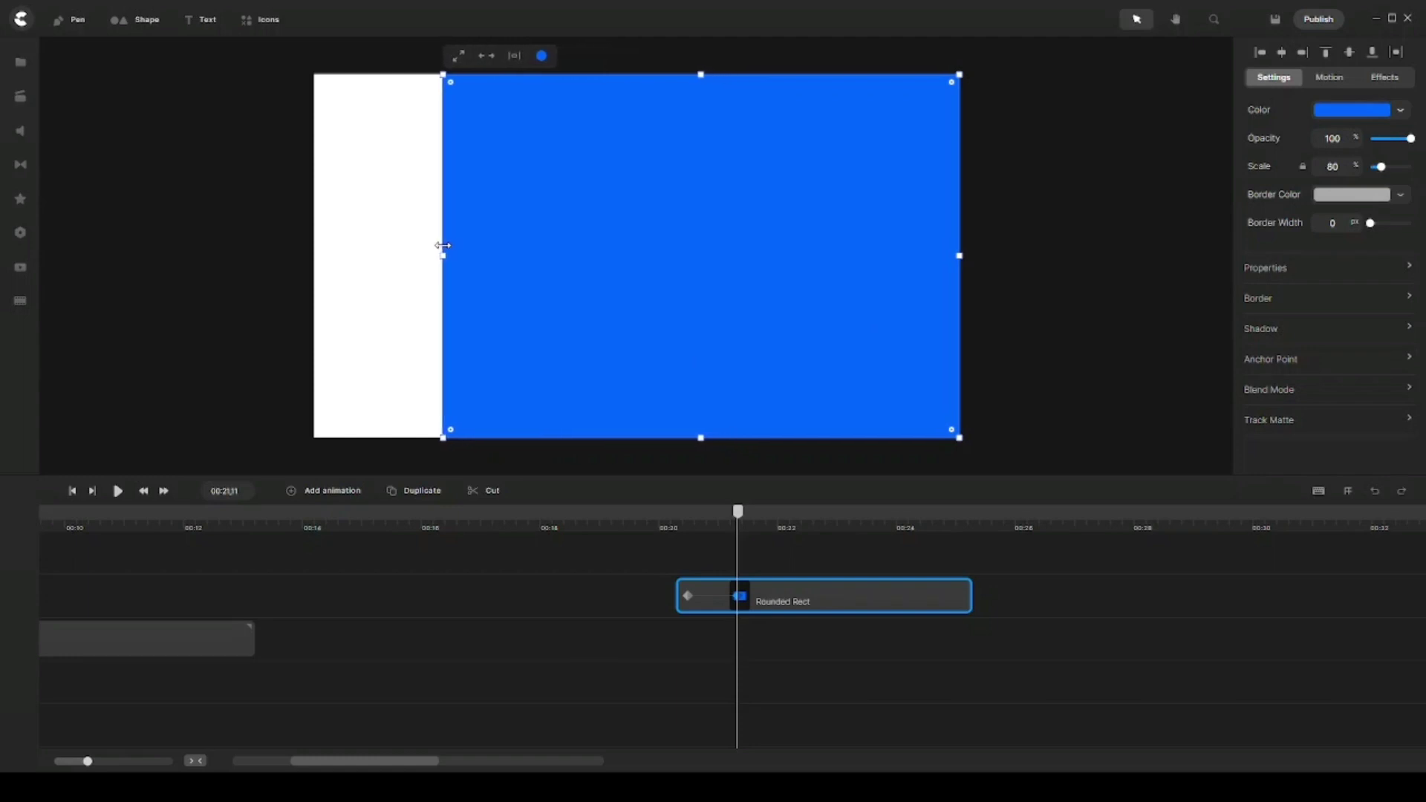
mouse_move(740, 519)
left_mouse_down()
mouse_move(684, 518)
mouse_move(743, 518)
mouse_move(688, 514)
mouse_move(723, 514)
left_mouse_up()
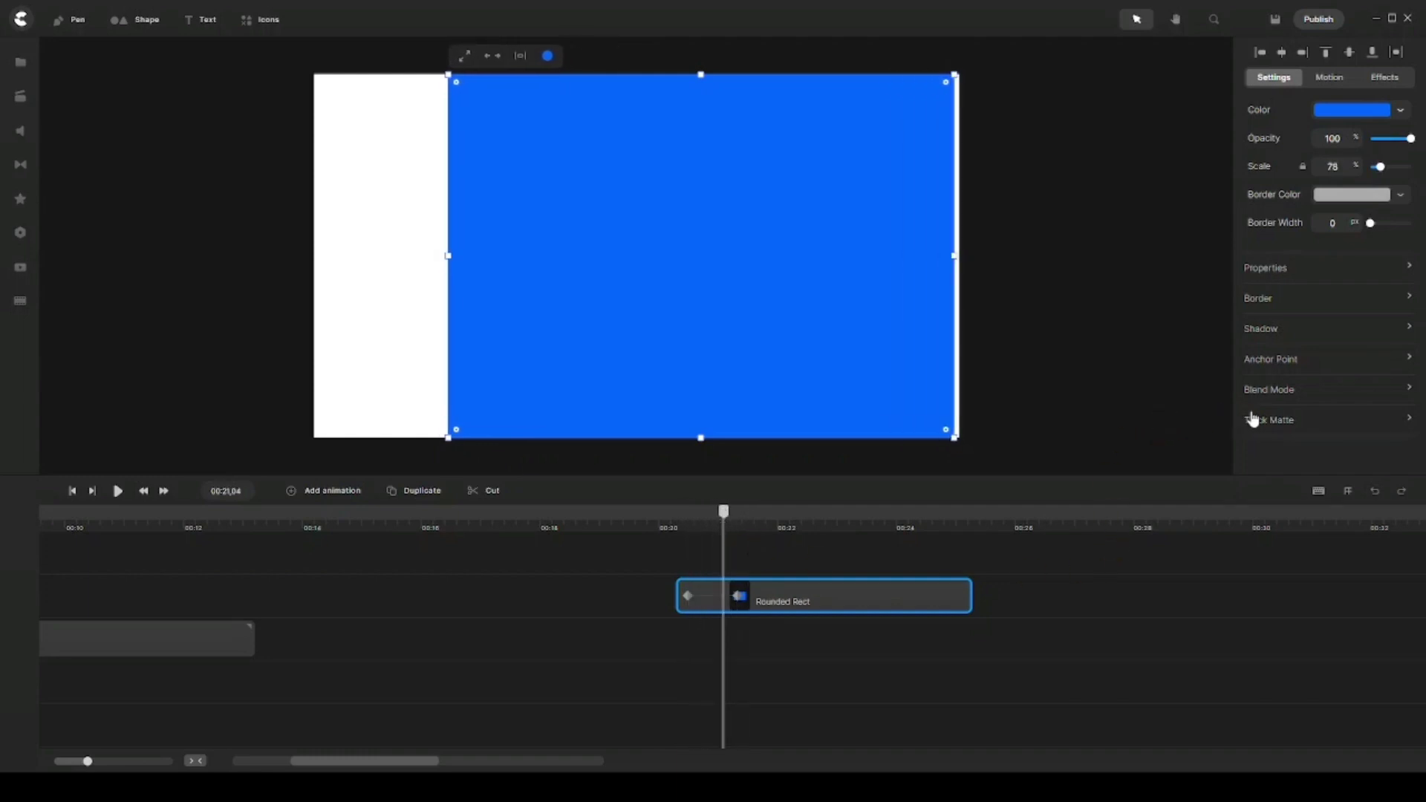
- In Anchor Point settings, try moving the rectangle and anchor marker, then choose a grid position
left_click(1252, 362)
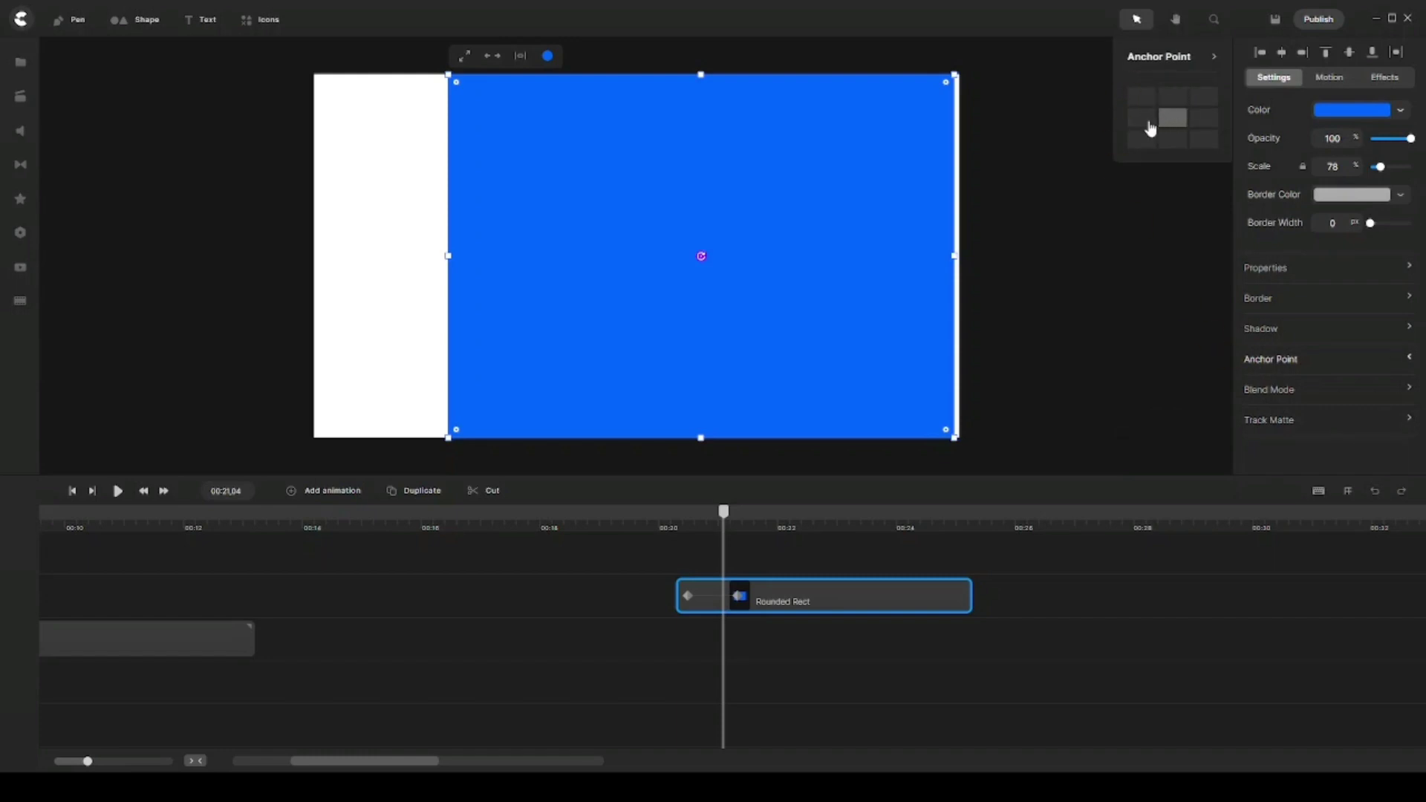
left_click(736, 594)
left_click_drag(797, 266, 801, 258)
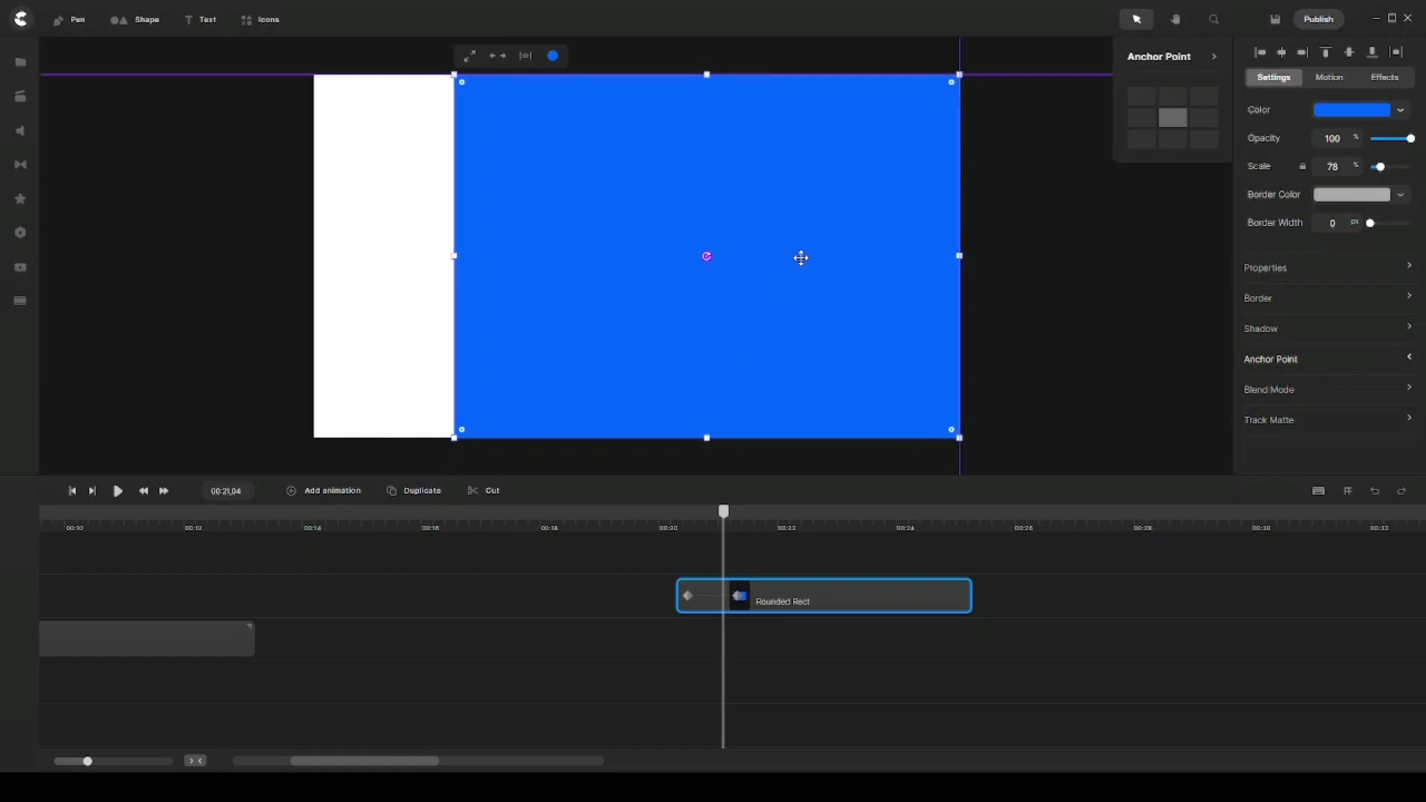
key("Left")
key("Left")
key("Left")
key("Left")
key("Left")
key("Left")
key("Left")
key("Left")
key("Left")
key("Left")
key("Left")
key("Left")
key("Left")
key("Left")
key("Left")
key("Left")
key("Left")
key("Left")
key("Left")
key("Left")
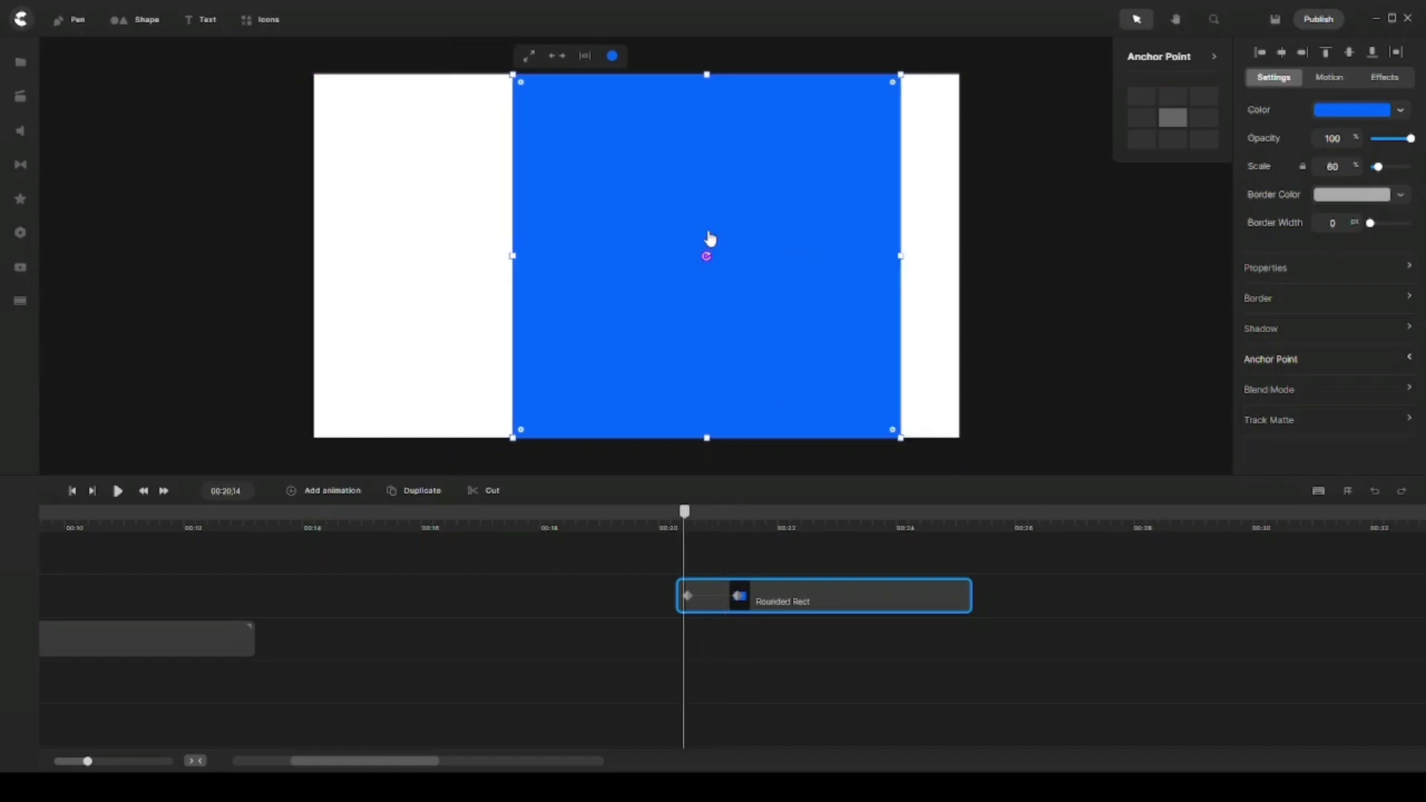
left_click_drag(755, 231, 767, 232)
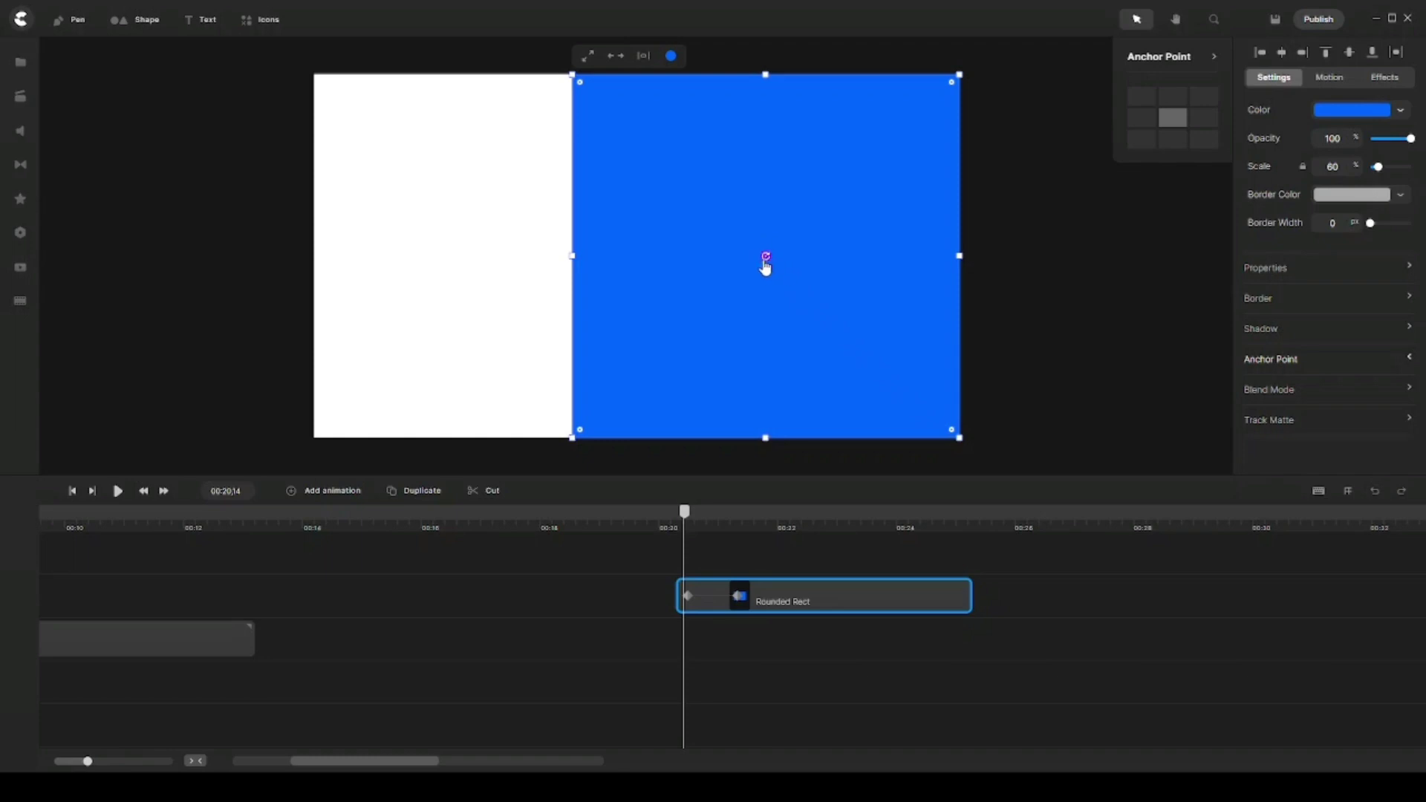
mouse_move(766, 259)
left_mouse_down()
mouse_move(725, 178)
mouse_move(785, 251)
left_mouse_up()
left_click(1196, 110)
- Set the anchor to the rectangle's right-middle edge and go to the scale keyframe
left_click(1204, 119)
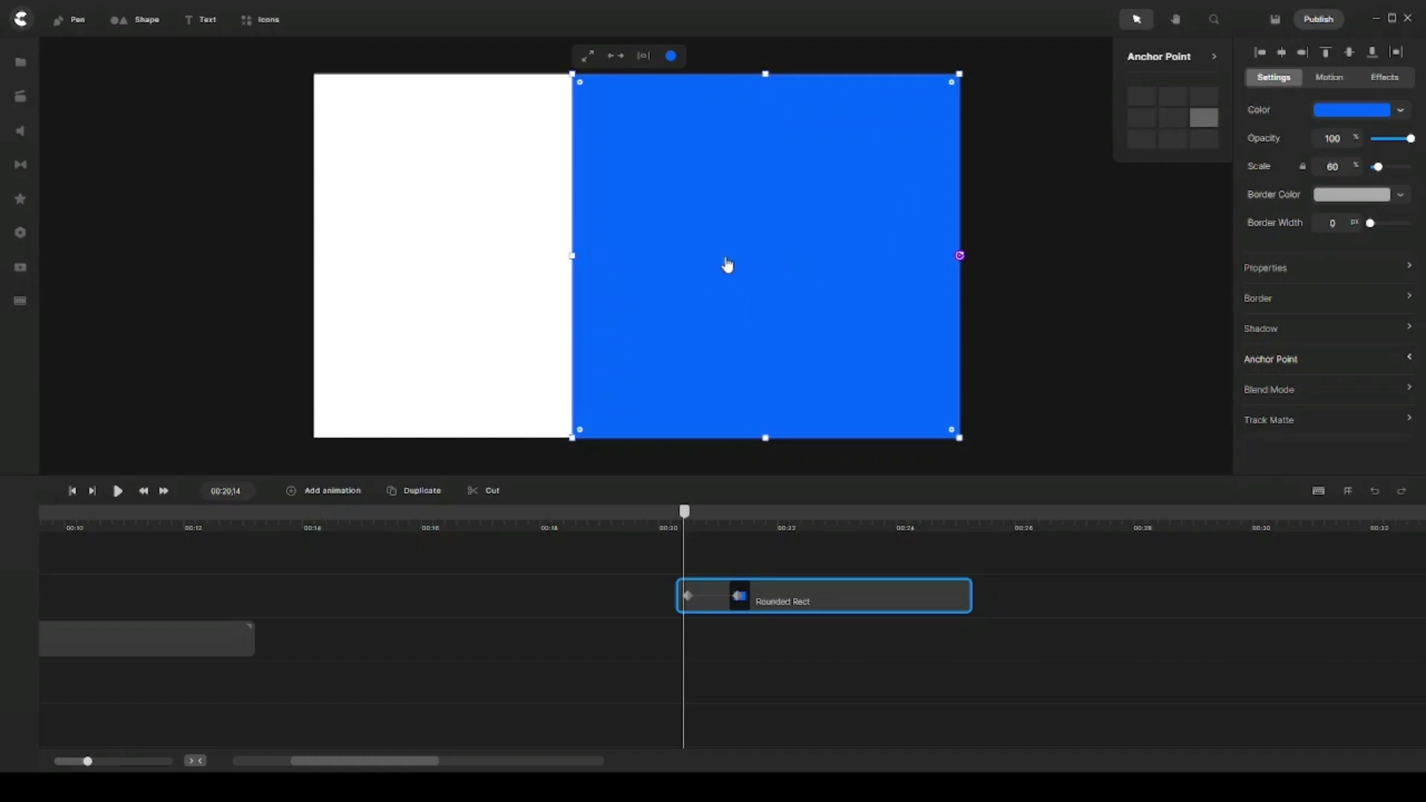
left_click(715, 593)
left_click(739, 596)
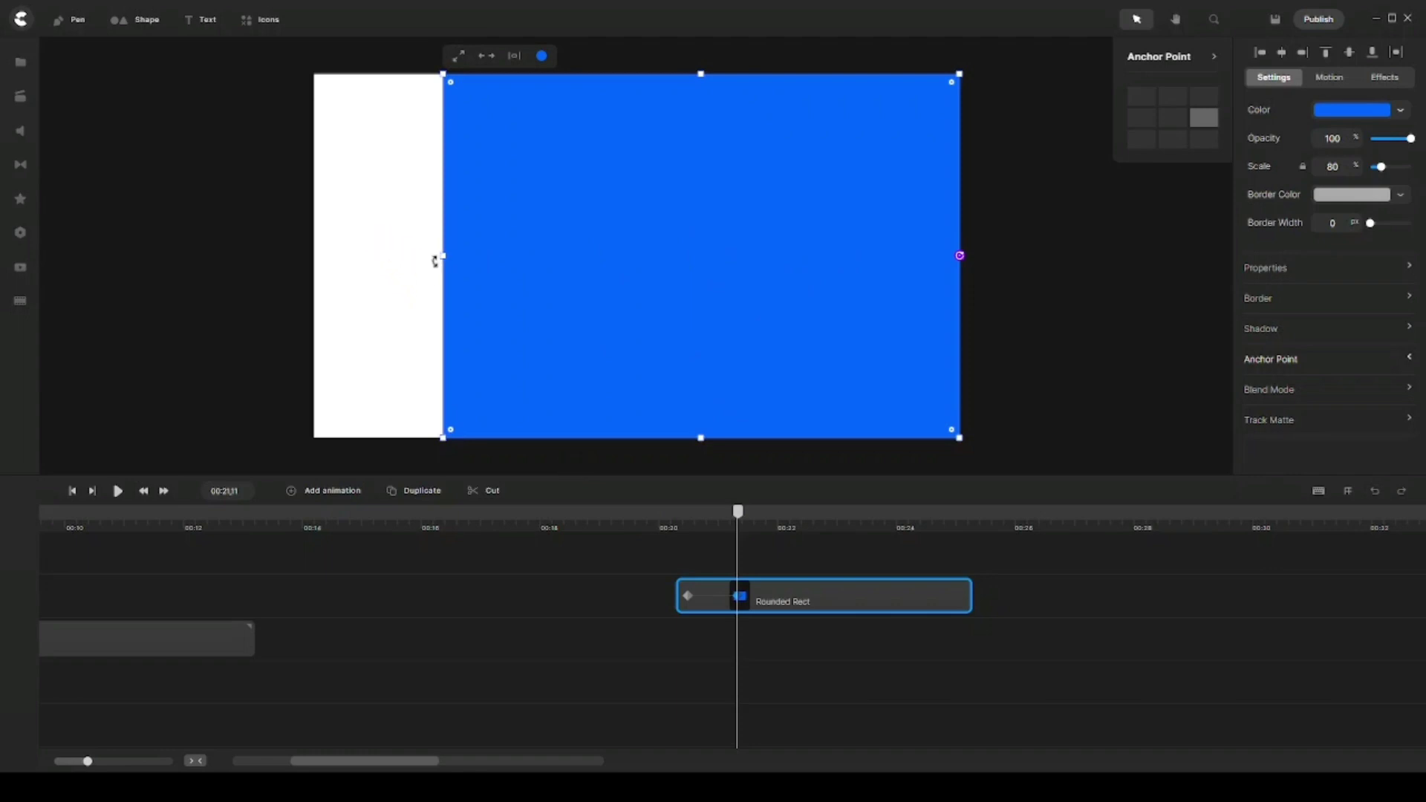
- Widen the rectangle leftward over the white strip, preview the scale, and select the clip
left_click_drag(443, 257, 379, 253)
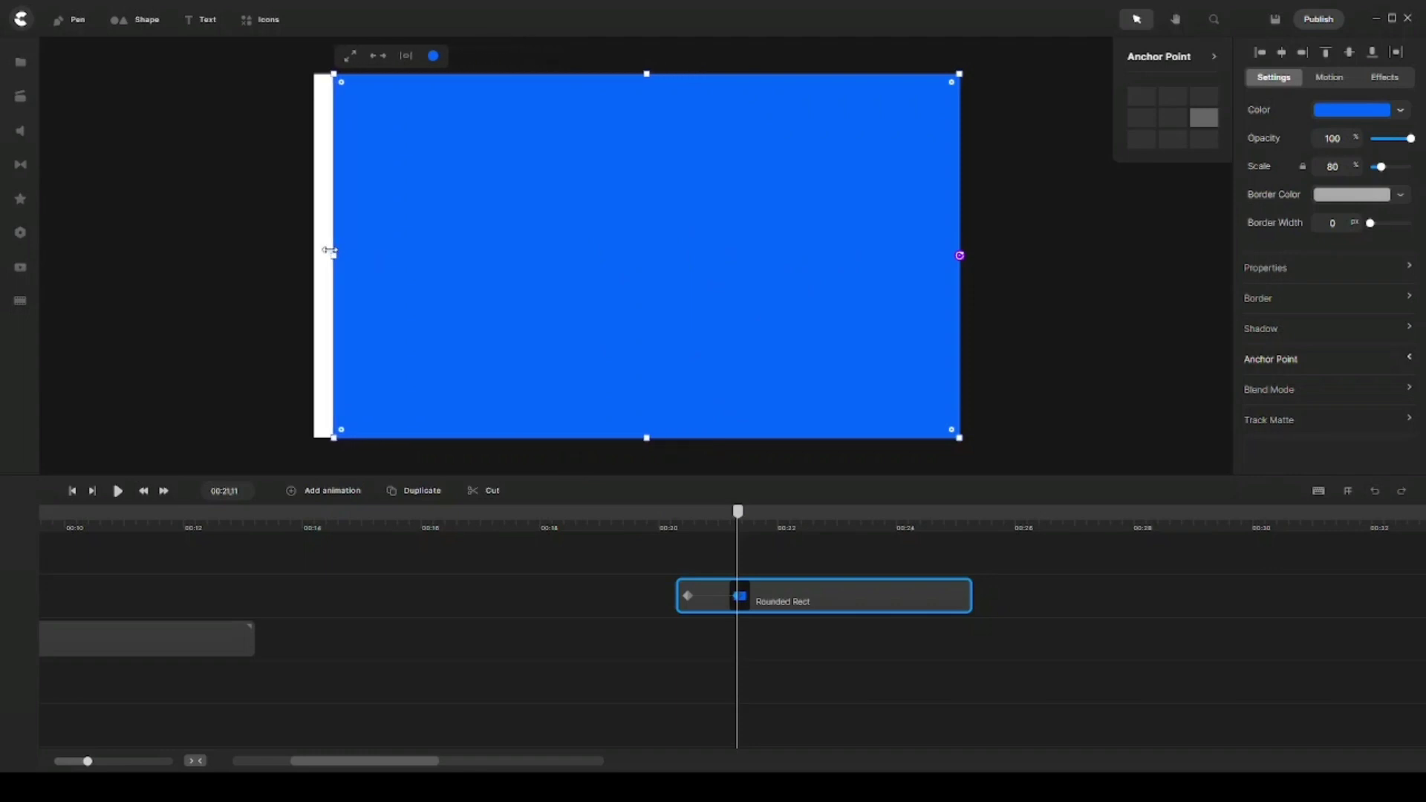
left_click_drag(330, 251, 314, 248)
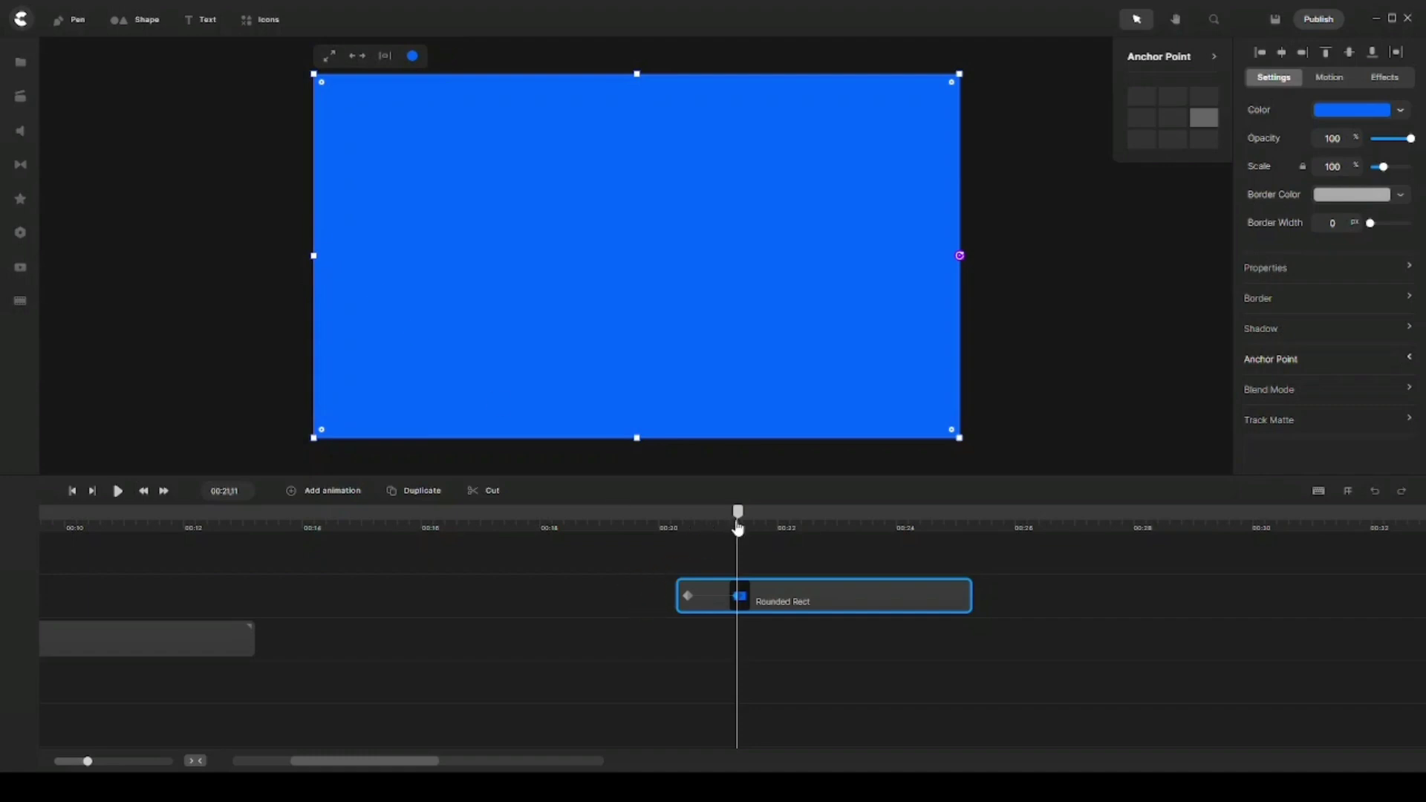
mouse_move(739, 515)
left_mouse_down()
mouse_move(669, 514)
mouse_move(748, 524)
mouse_move(727, 520)
left_mouse_up()
left_click(764, 582)
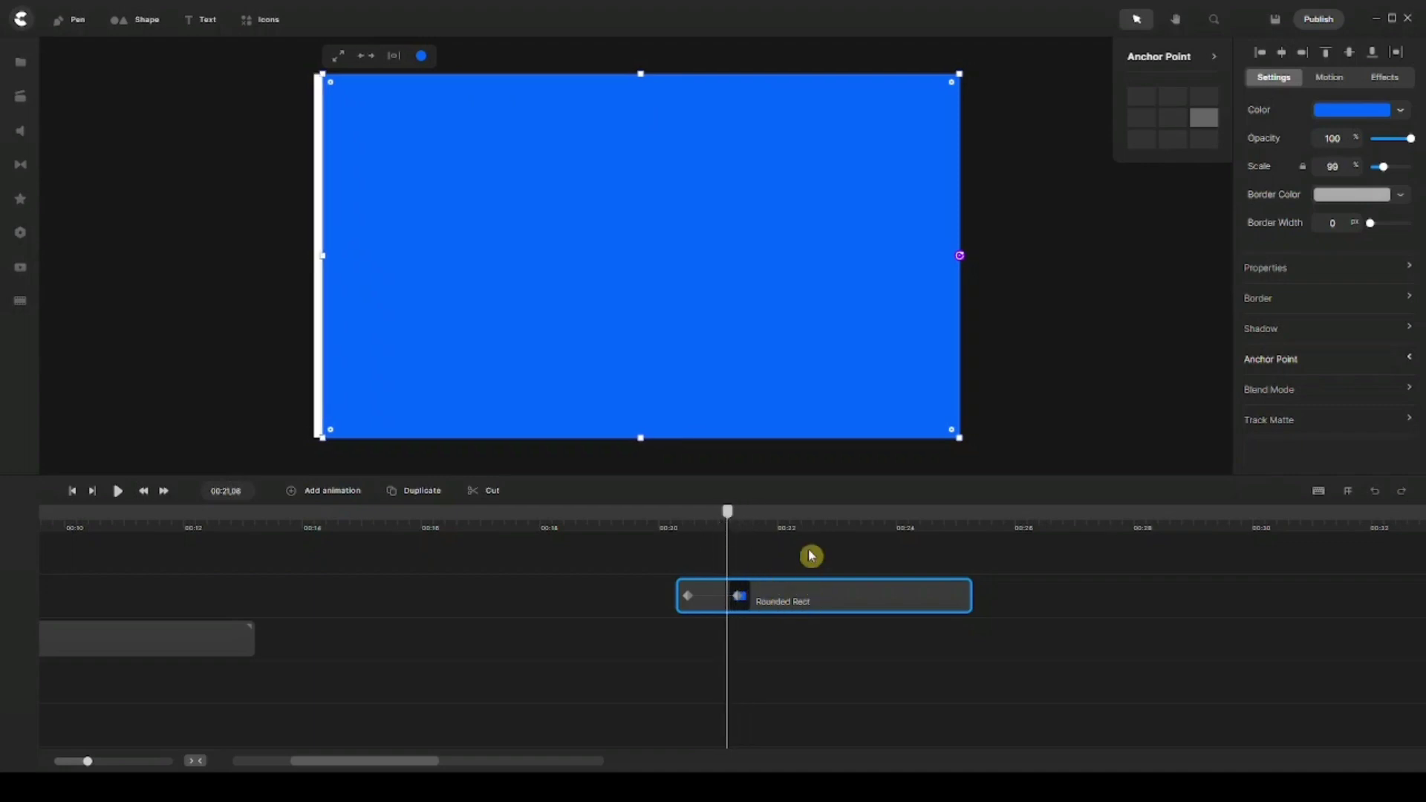
left_click_drag(813, 559, 752, 645)
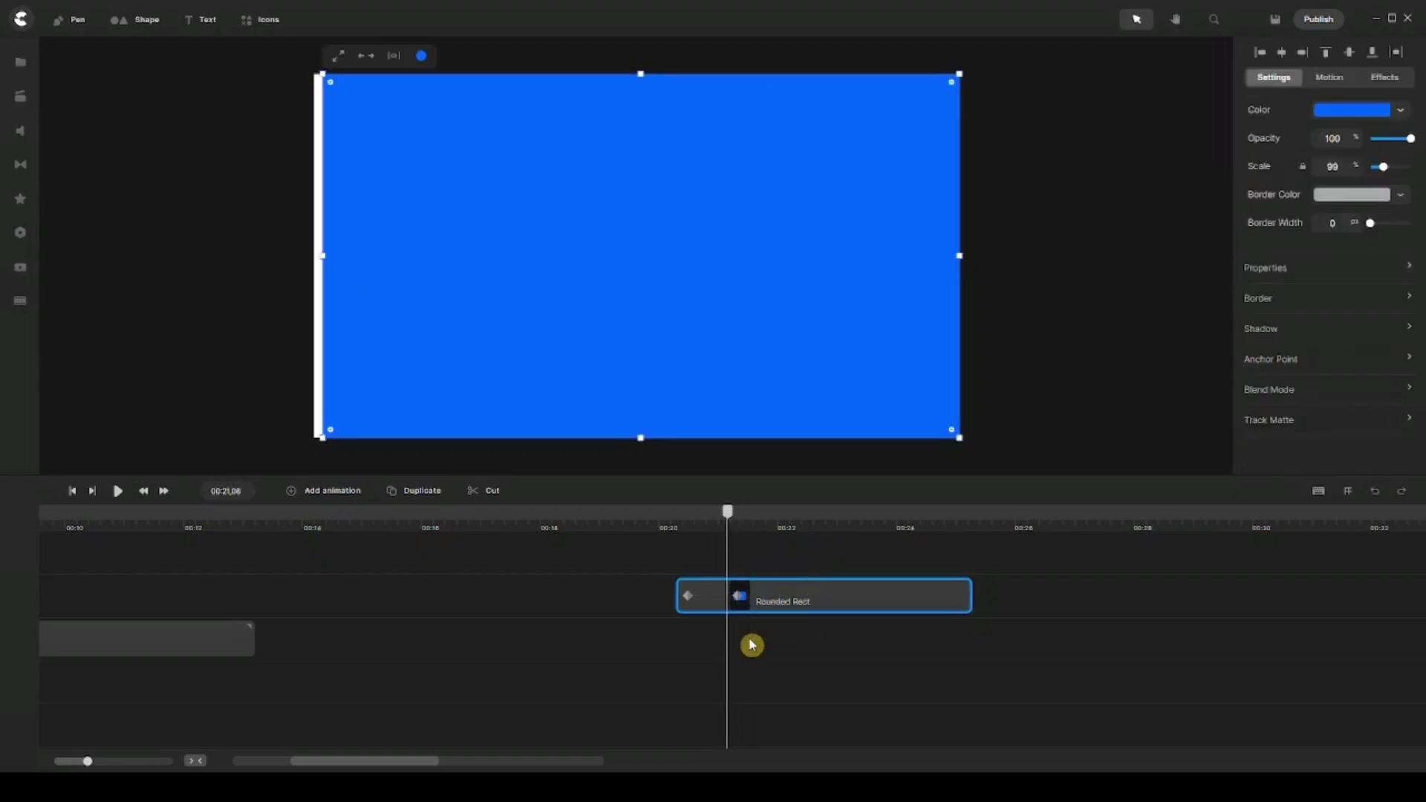
- Delete the old rectangle clip and add a new blue rounded rectangle filling the whole canvas
key("Delete")
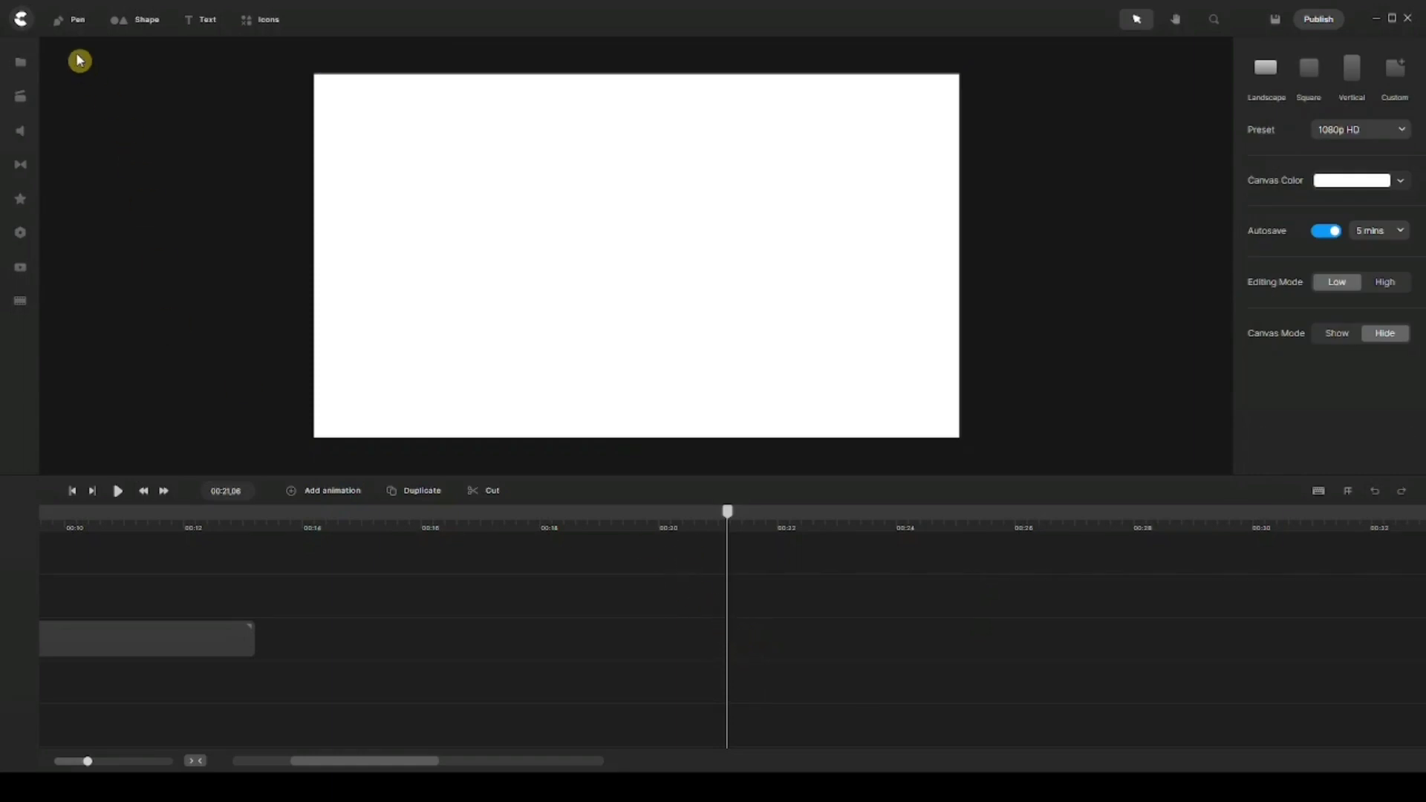
left_click(120, 28)
left_click(129, 110)
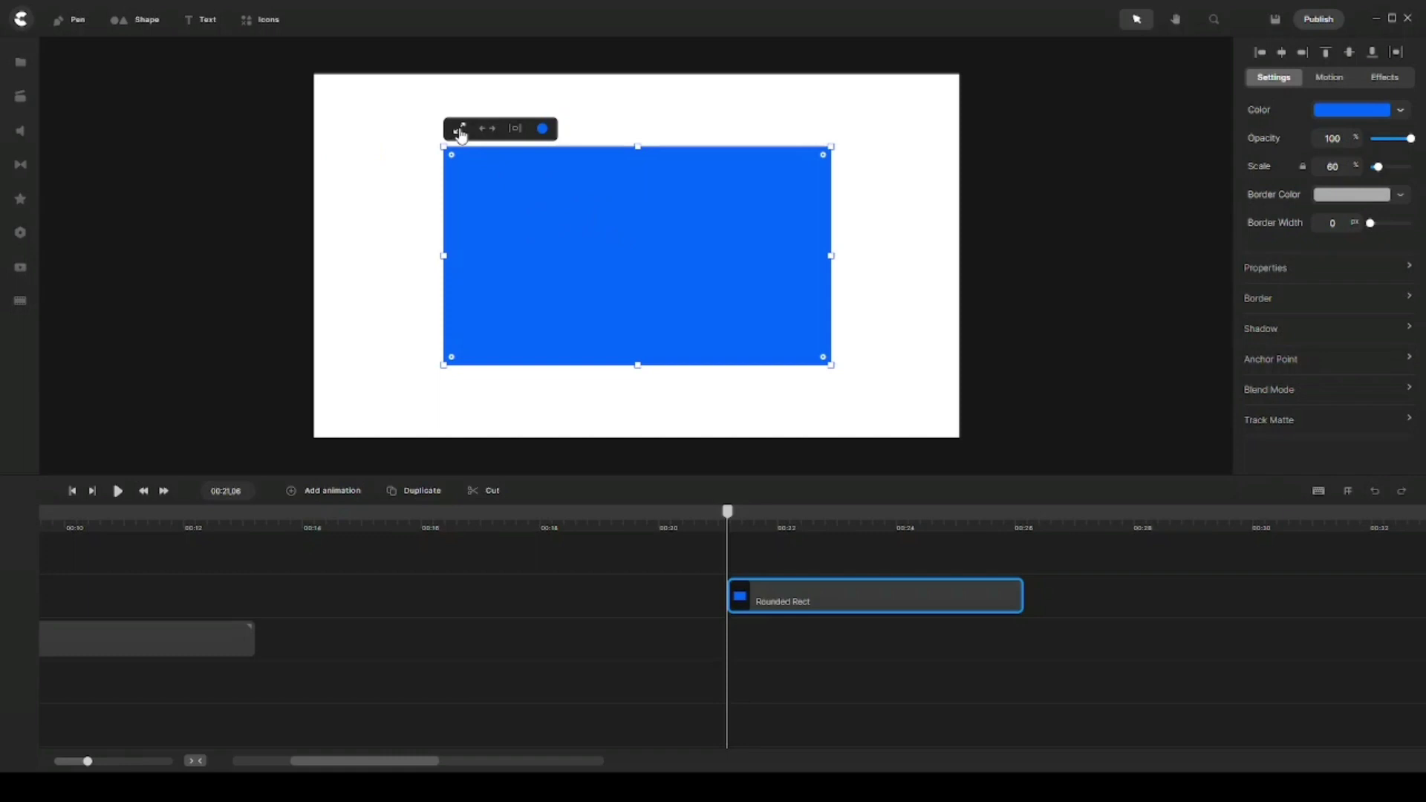
left_click(461, 130)
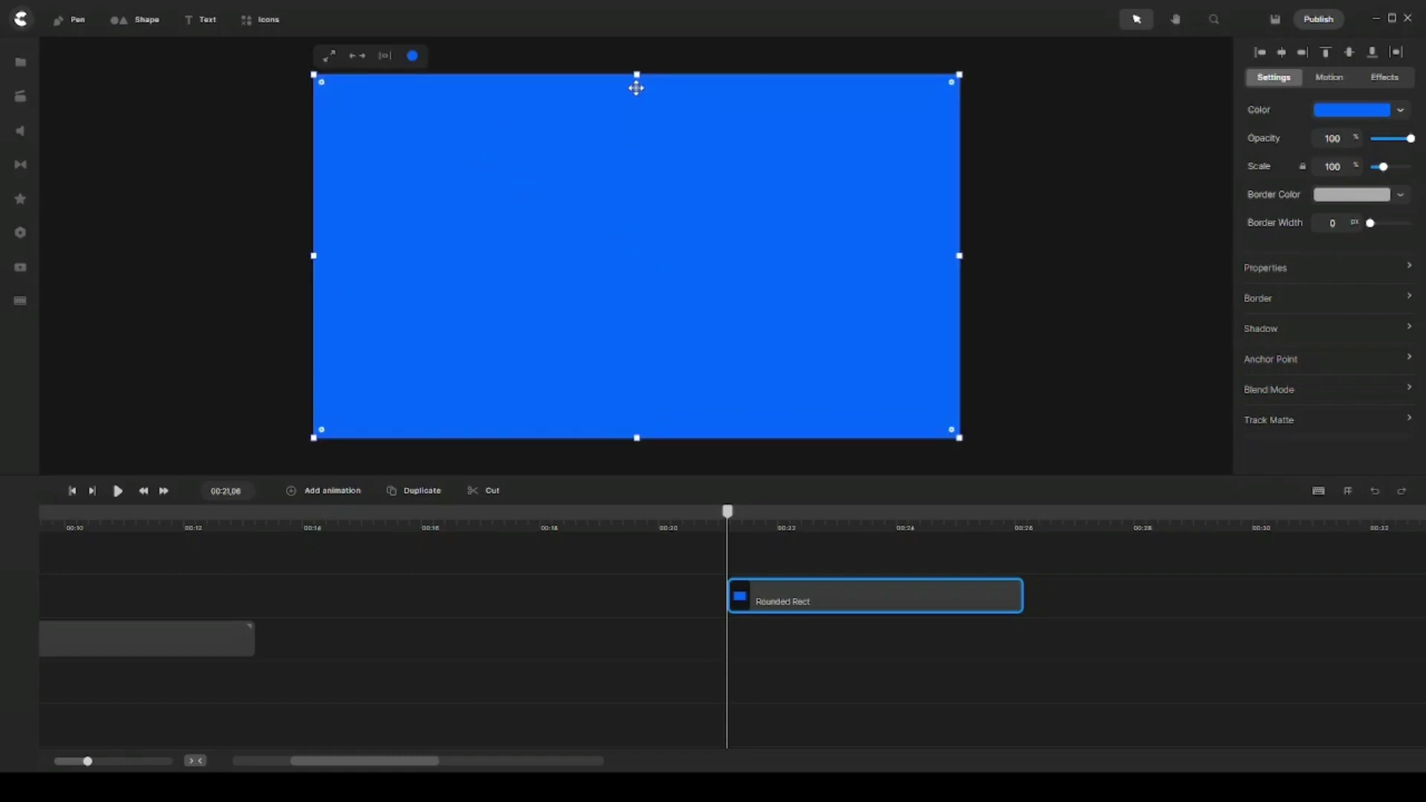
mouse_move(637, 74)
left_mouse_down()
mouse_move(659, 333)
mouse_move(643, 344)
mouse_move(654, 74)
left_mouse_up()
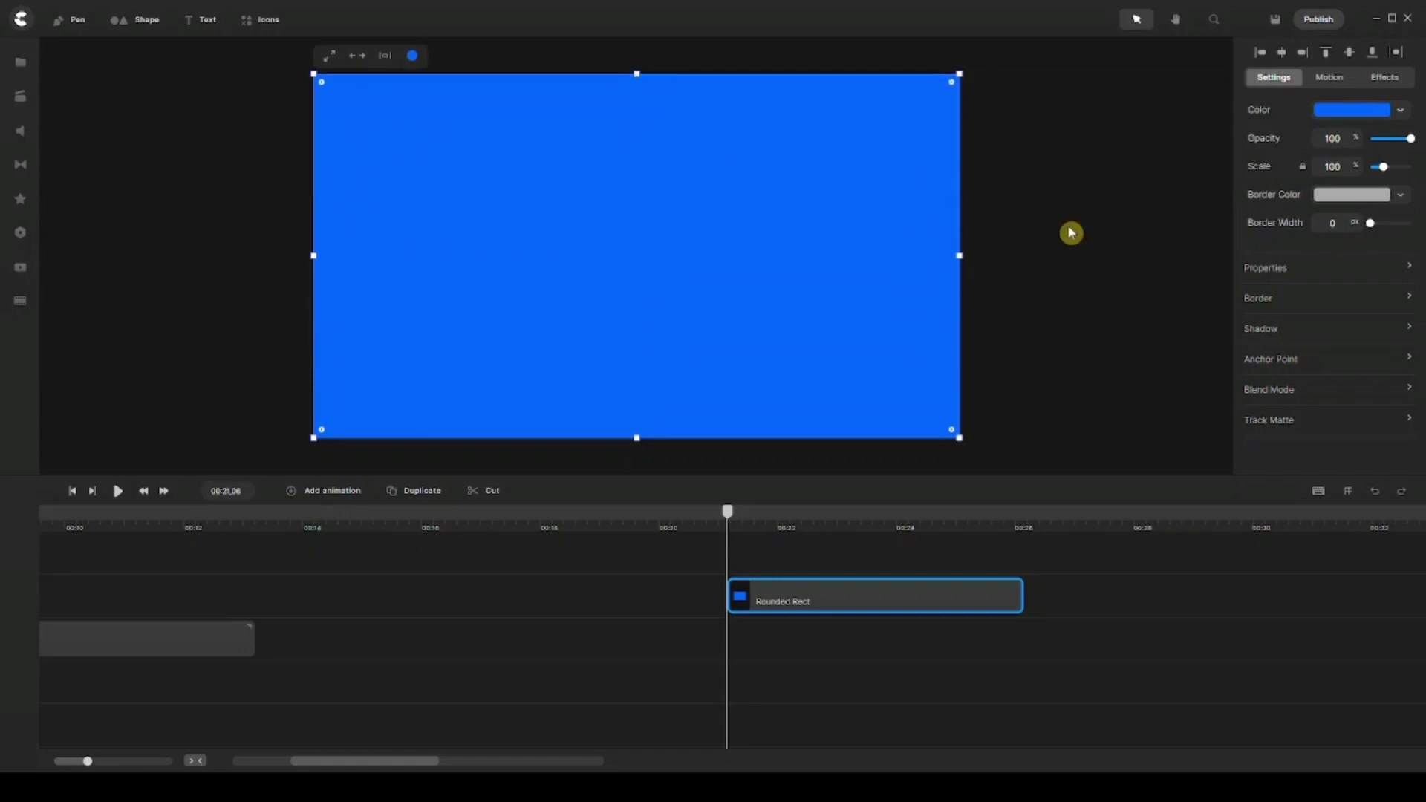
- Choose the bottom-centre cell in the Anchor Point grid for the full-canvas rectangle
left_click(1272, 360)
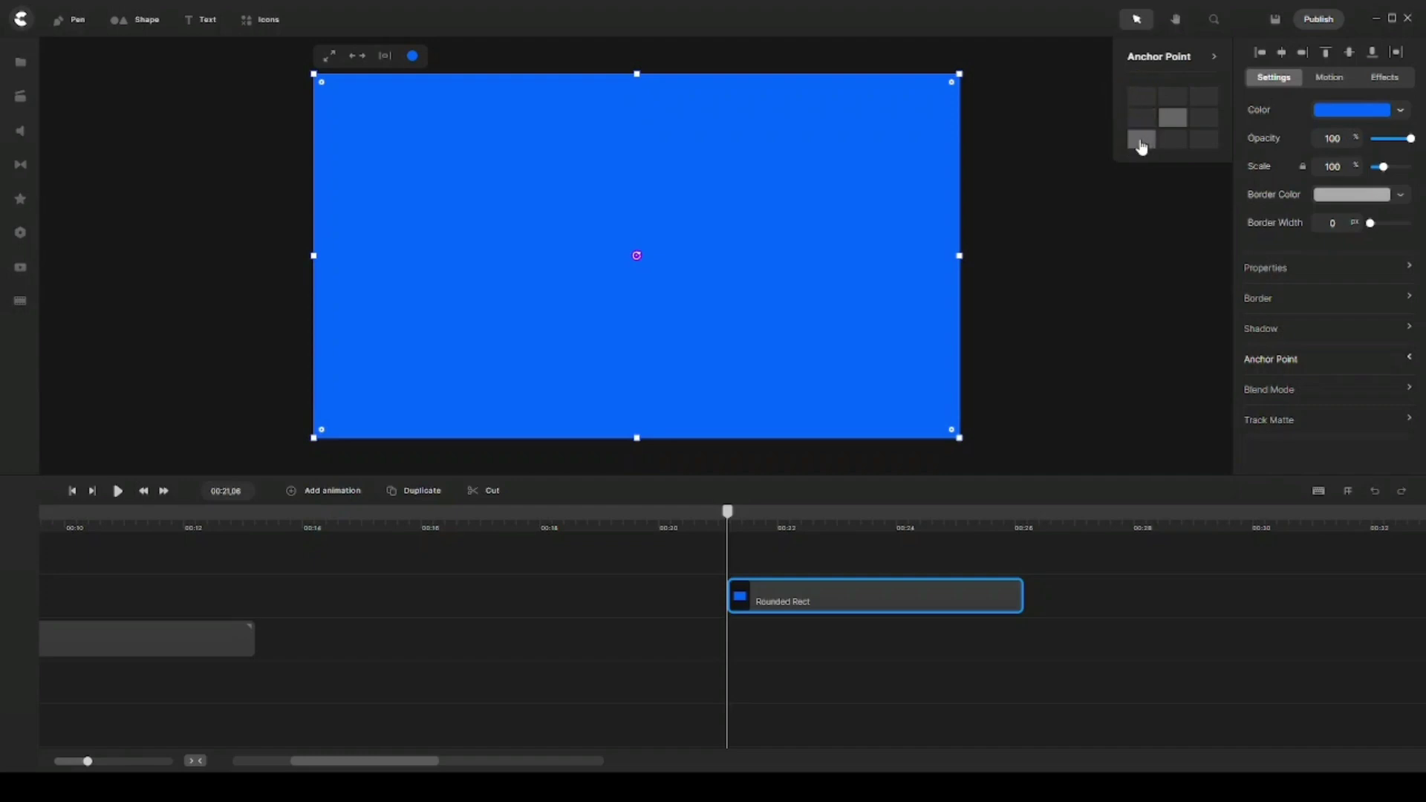
left_click(1172, 149)
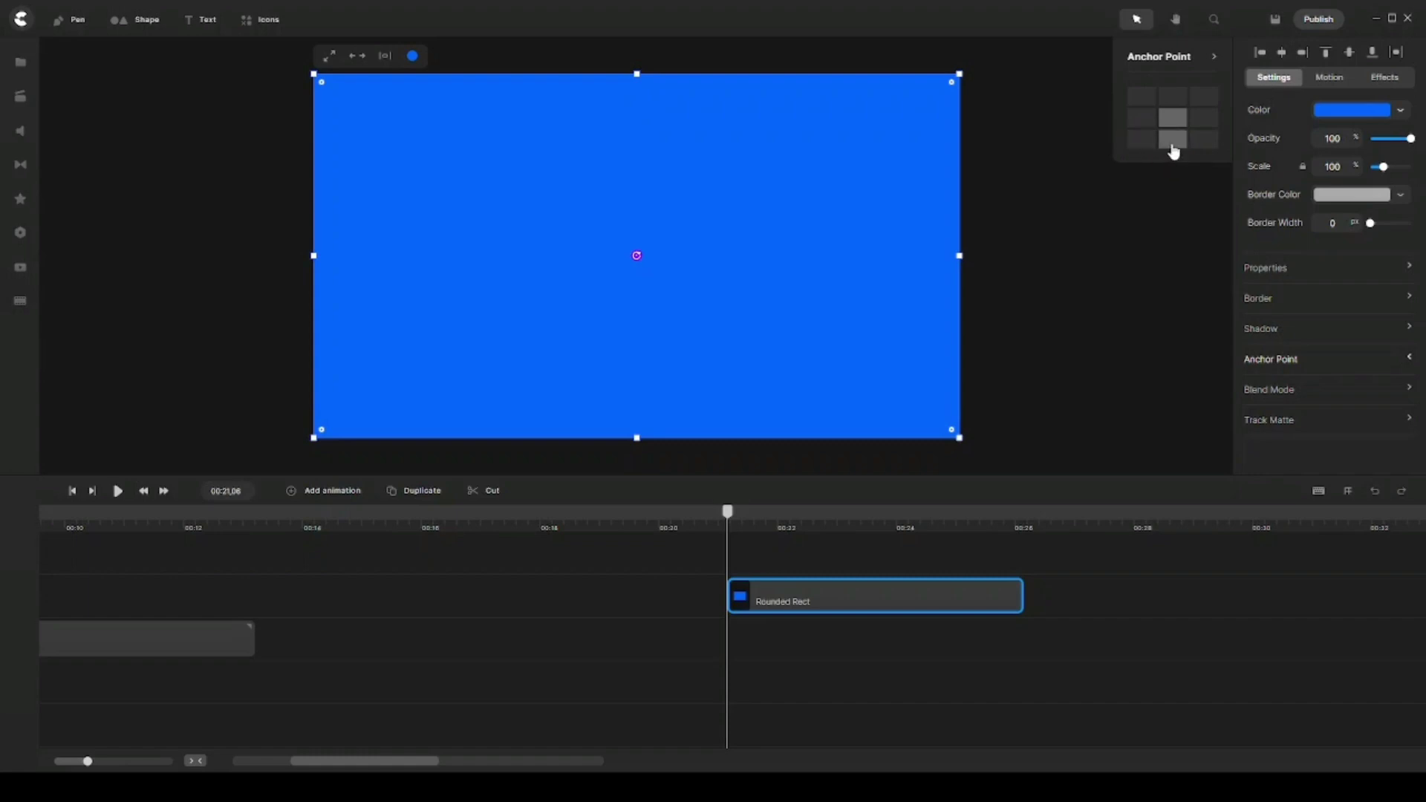
left_click(1173, 148)
- Add a Scale animation to the rectangle and jump to its end keyframe
left_click(336, 499)
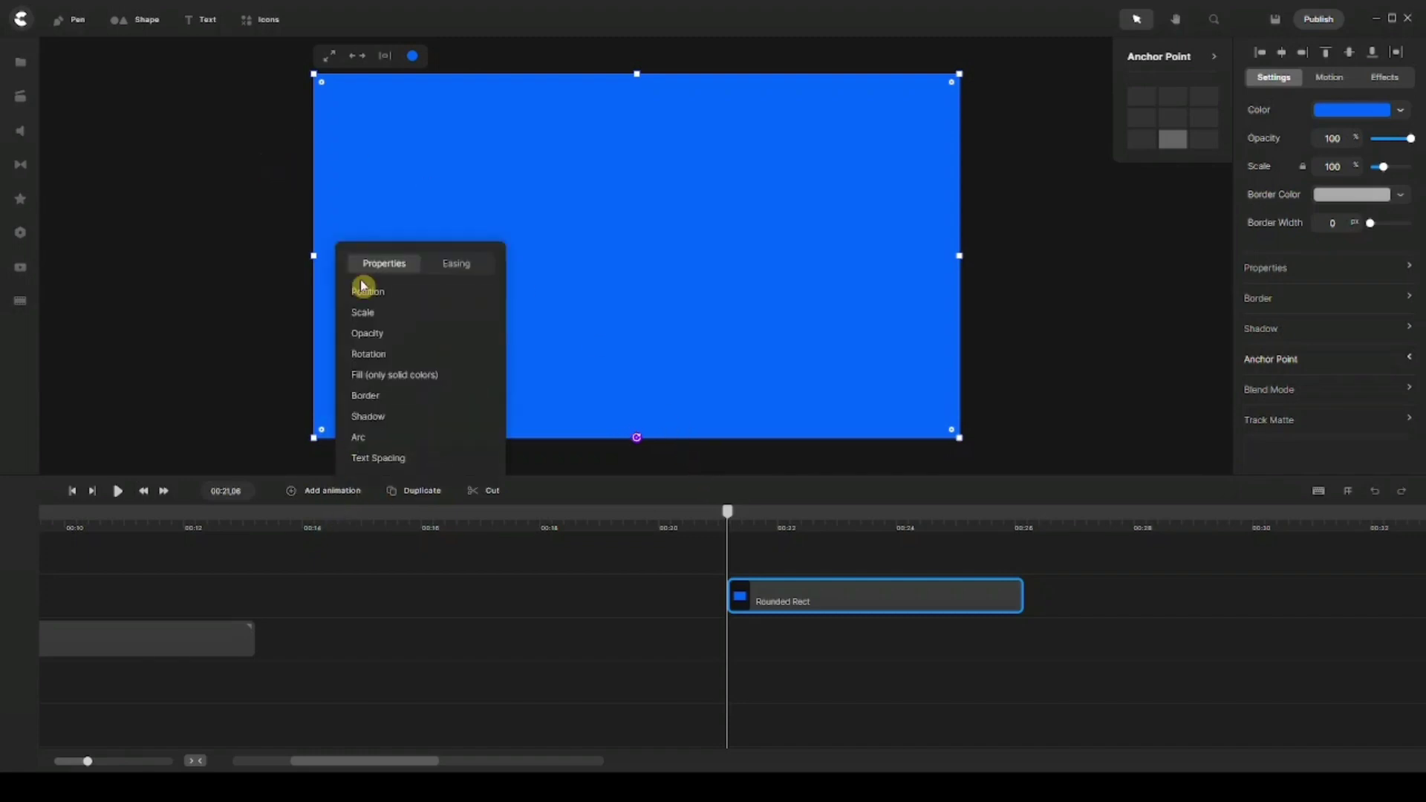
left_click(378, 315)
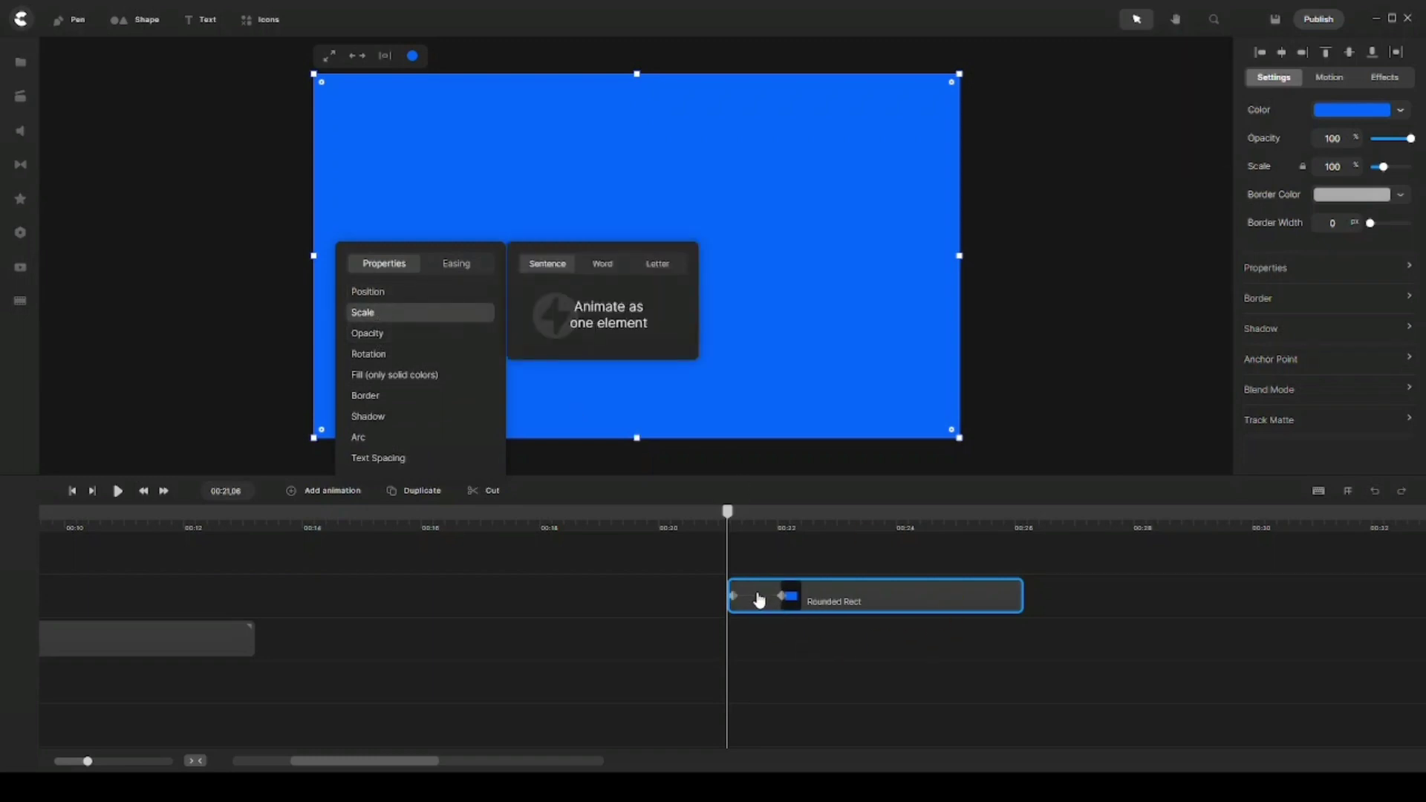
left_click_drag(759, 600, 765, 602)
left_click(765, 602)
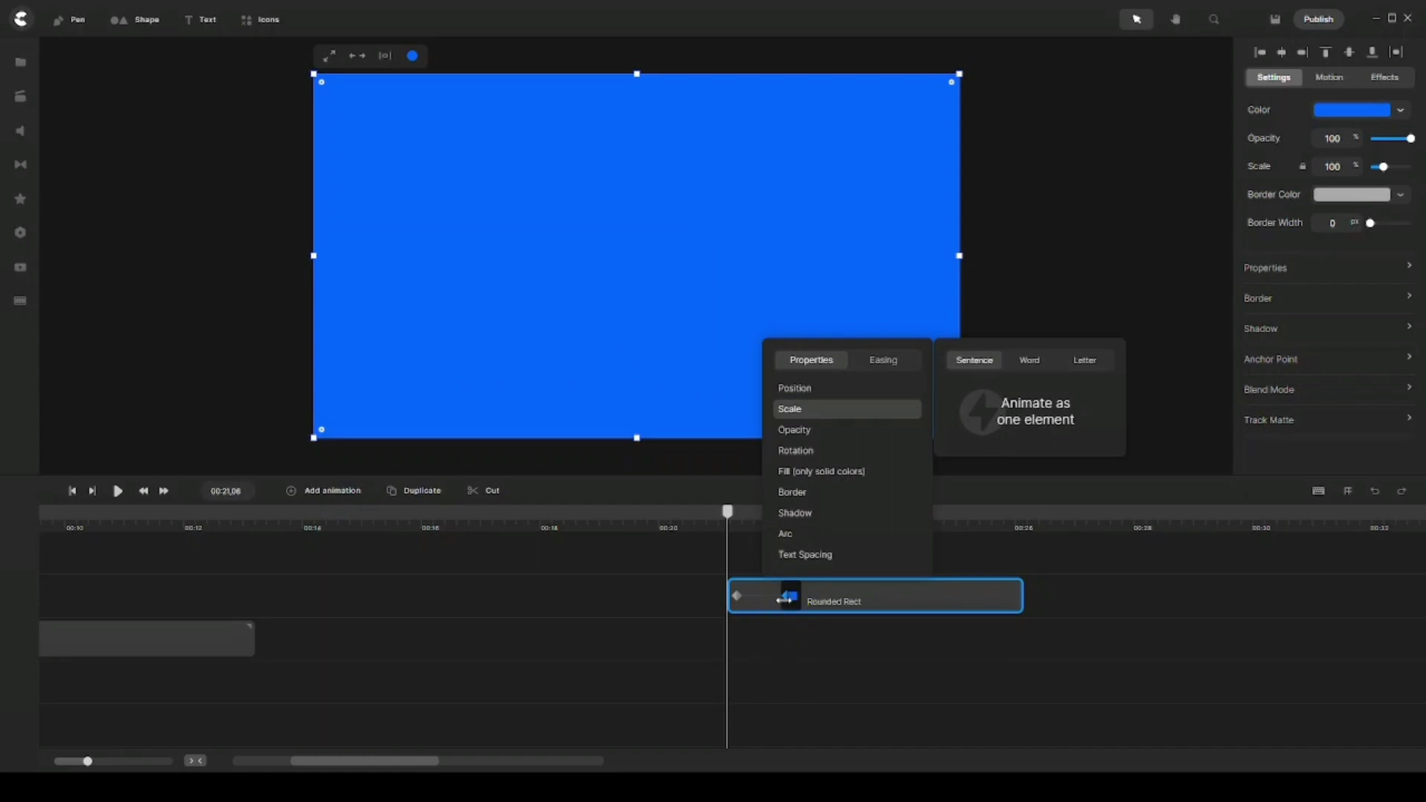
left_click(784, 599)
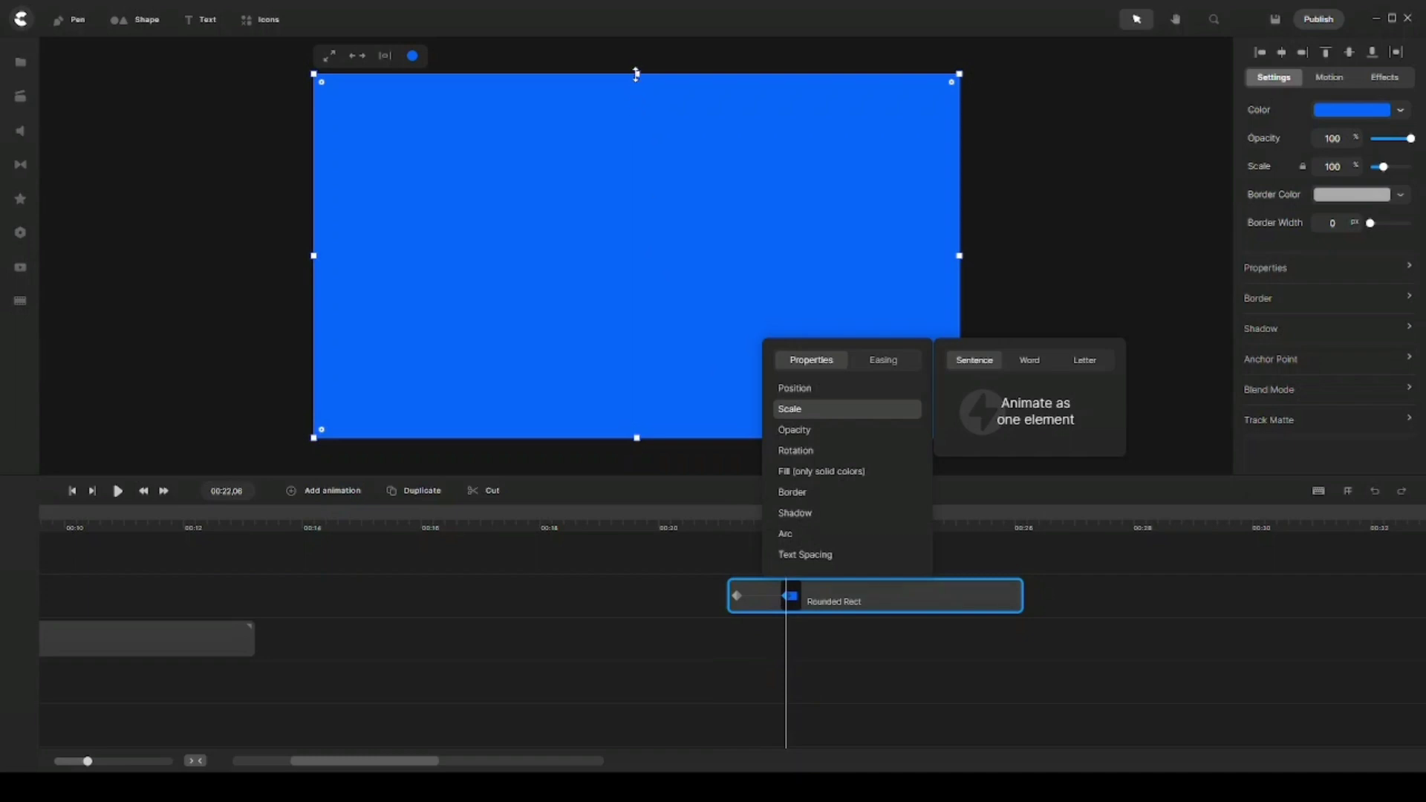
- Drag the top edge down so the rectangle shrinks into a bottom band, then preview
left_click_drag(637, 71, 633, 341)
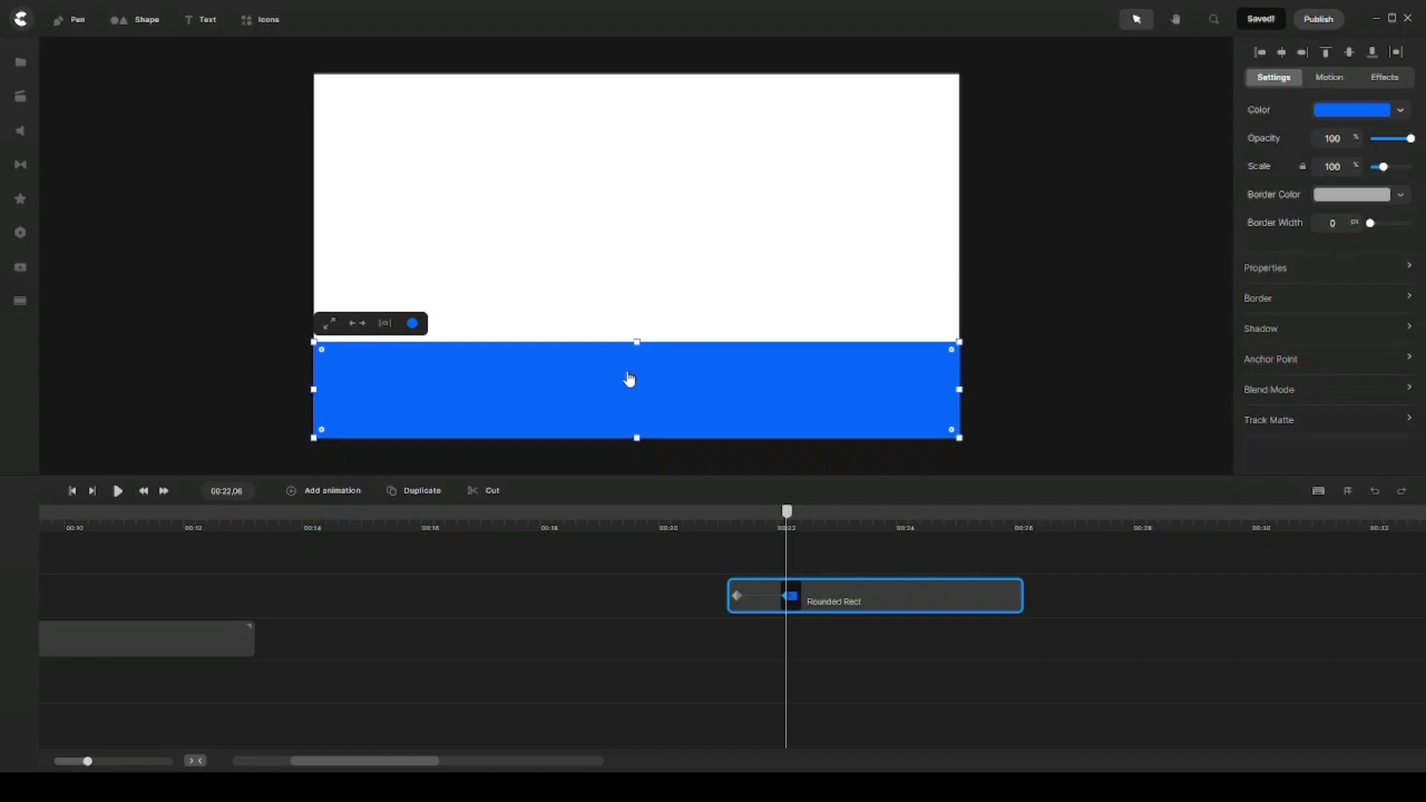
left_click(704, 574)
mouse_move(789, 522)
left_mouse_down()
mouse_move(739, 514)
mouse_move(789, 513)
left_mouse_up()
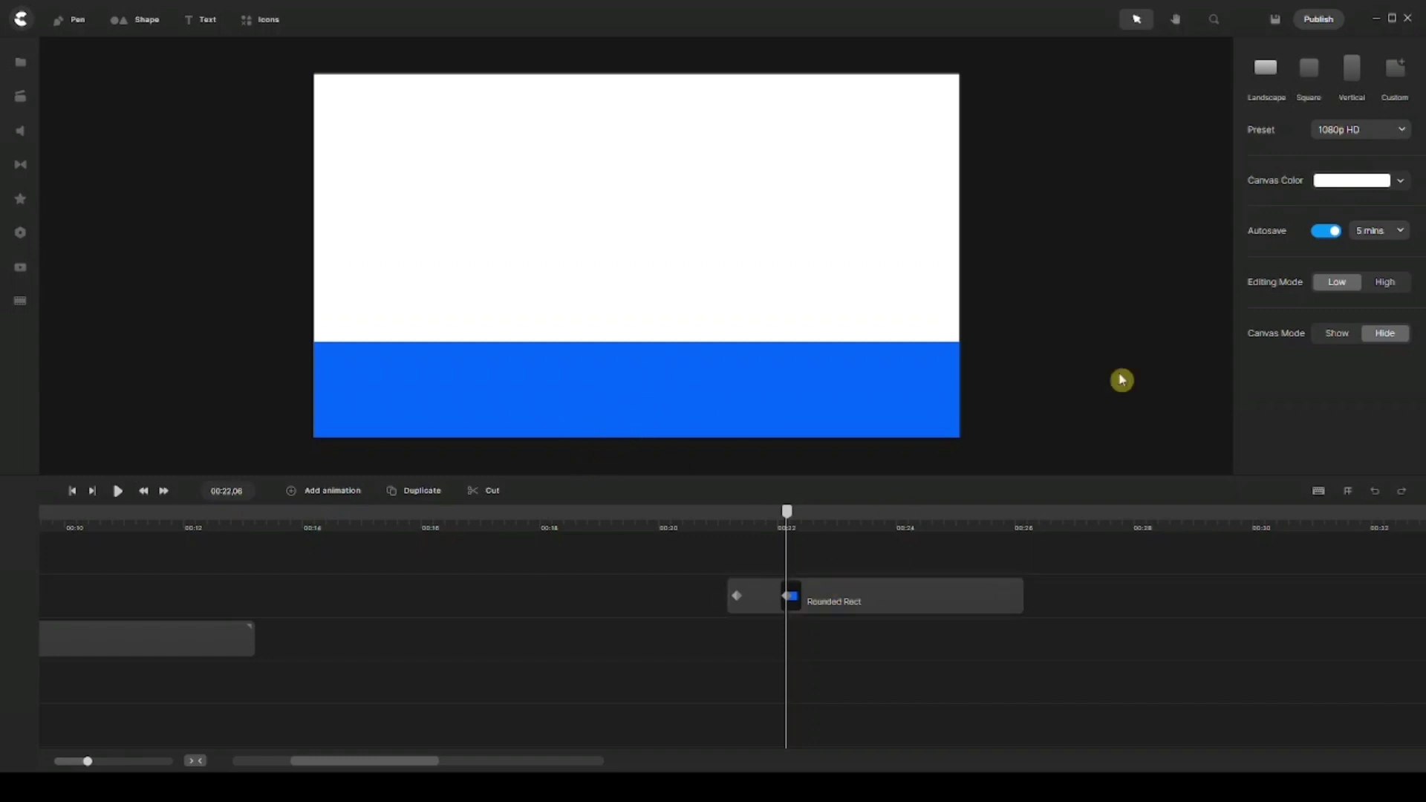
- Select the blue band and drag its anchor marker from the bottom edge up to the centre
left_click(987, 599)
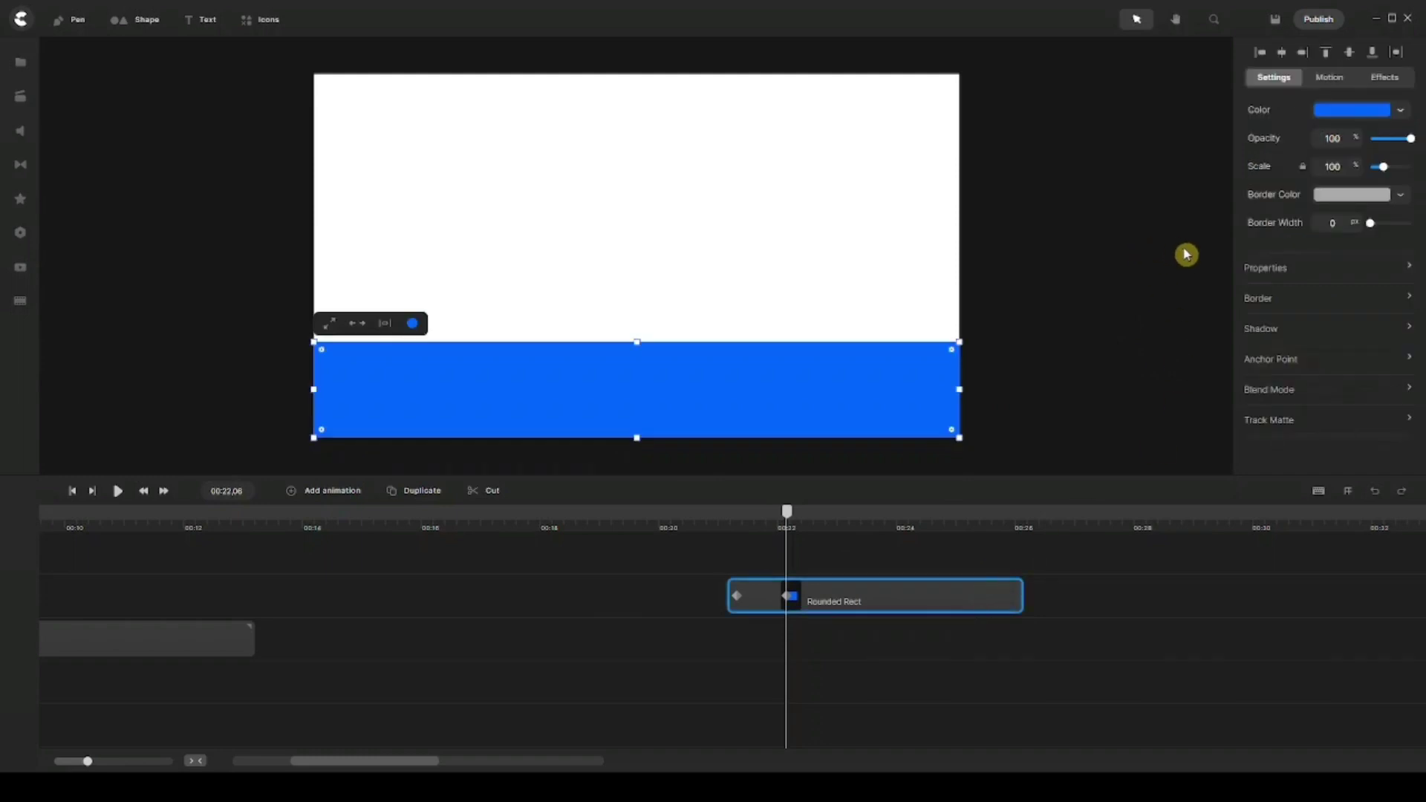
left_click(1264, 364)
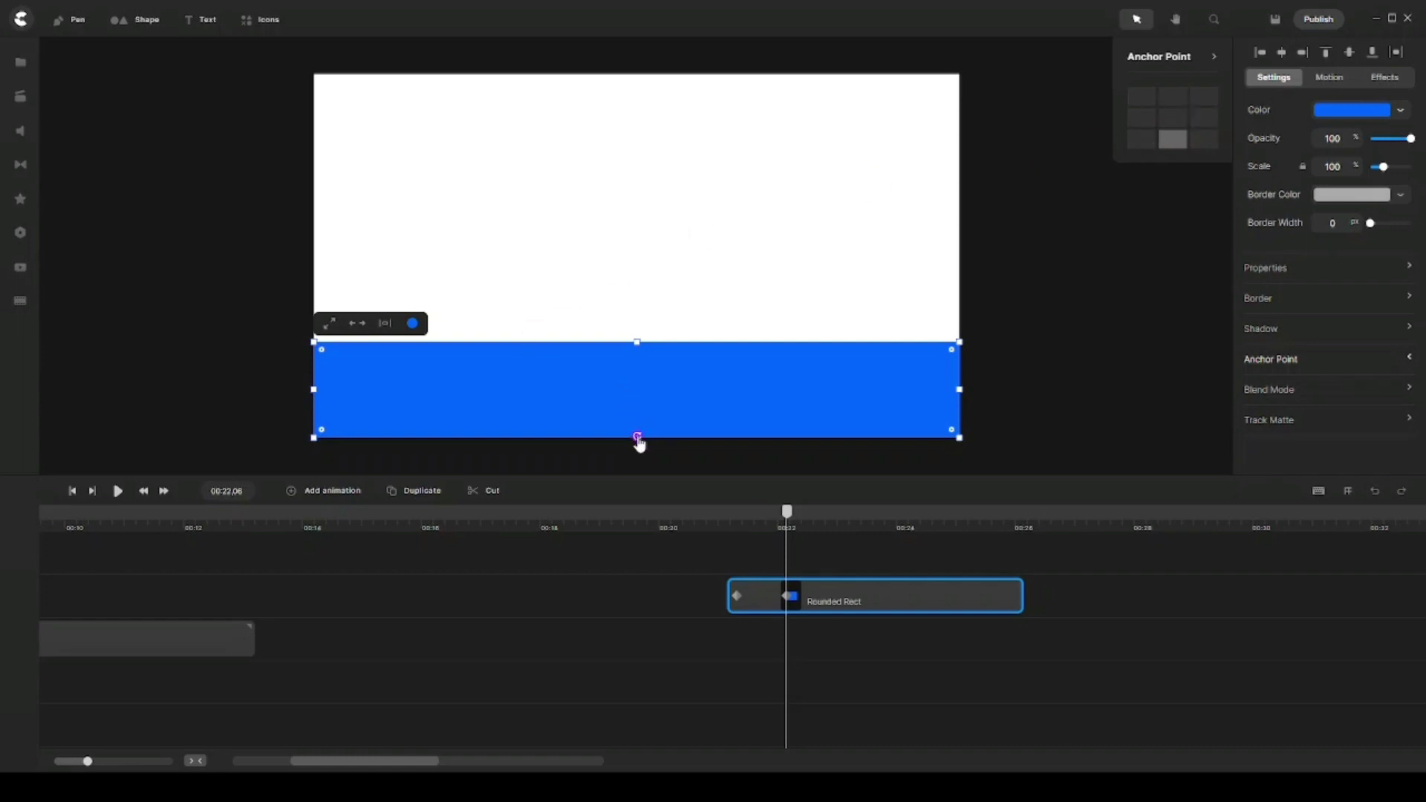
mouse_move(638, 439)
left_mouse_down()
mouse_move(631, 402)
mouse_move(647, 391)
mouse_move(631, 377)
mouse_move(640, 394)
mouse_move(490, 398)
mouse_move(646, 382)
mouse_move(639, 397)
mouse_move(606, 397)
mouse_move(621, 405)
left_mouse_up()
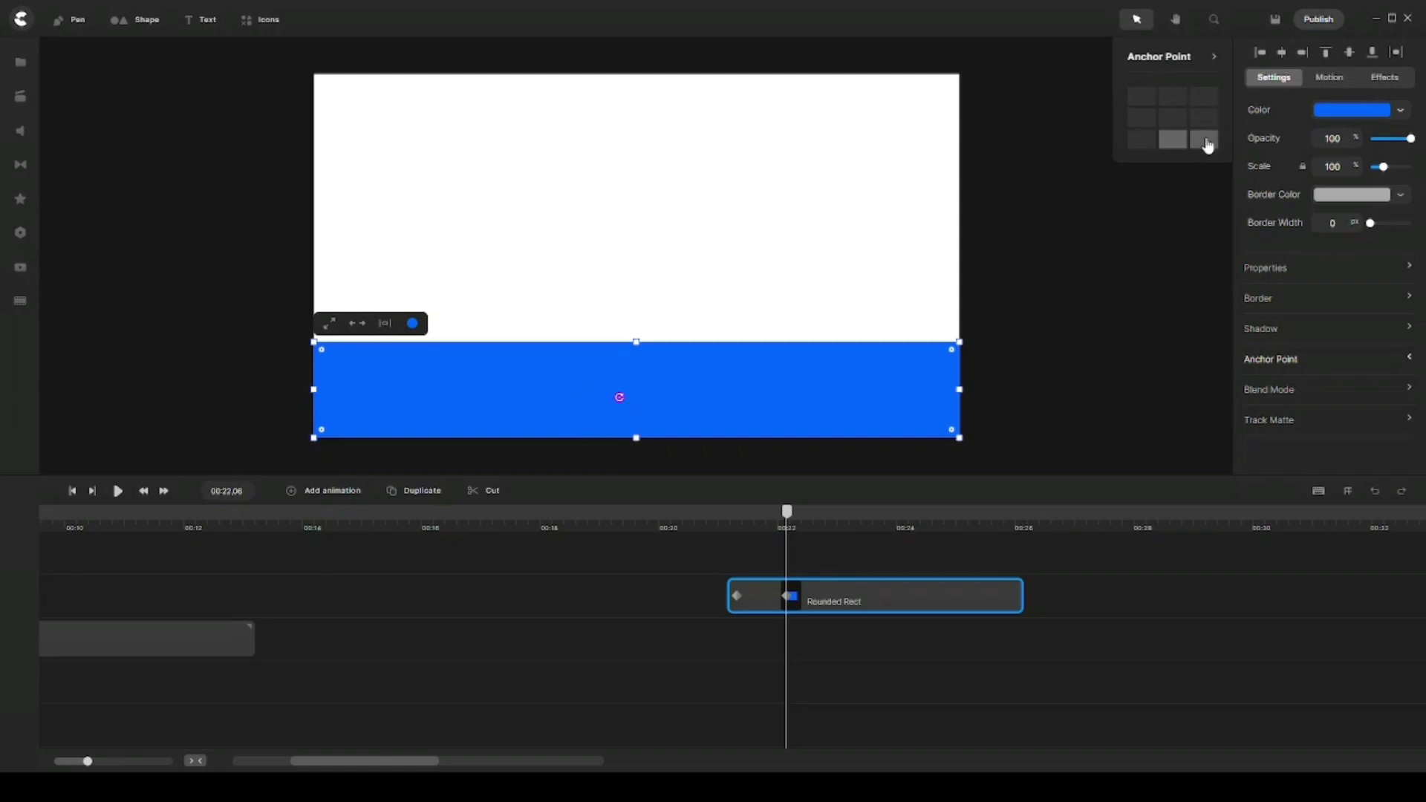